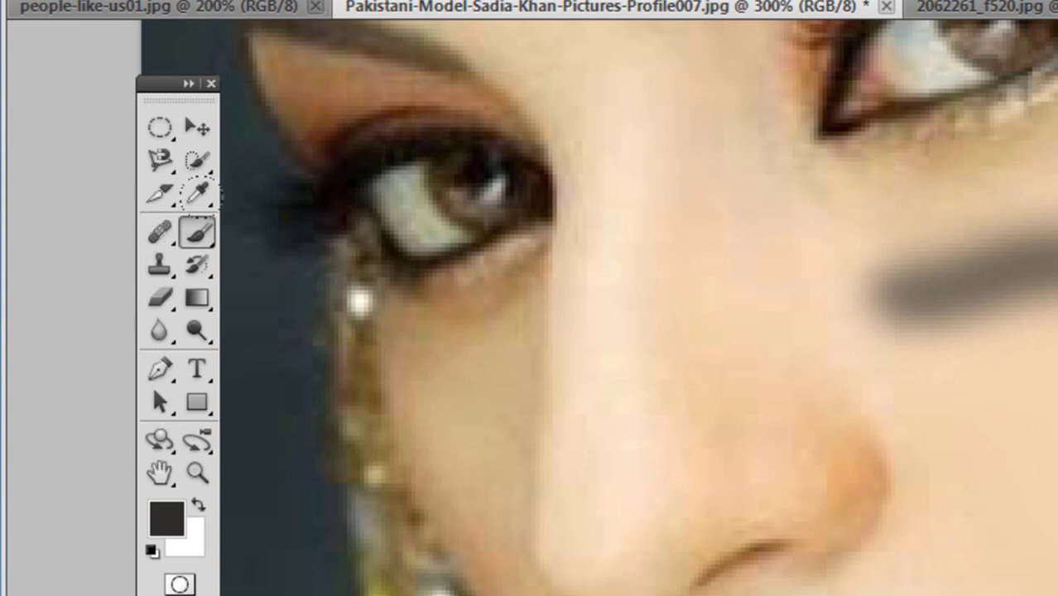
Step: Retouch the dark stroke on the cheek below the eye with the Healing Brush, using clean skin as the source
left_click(161, 231)
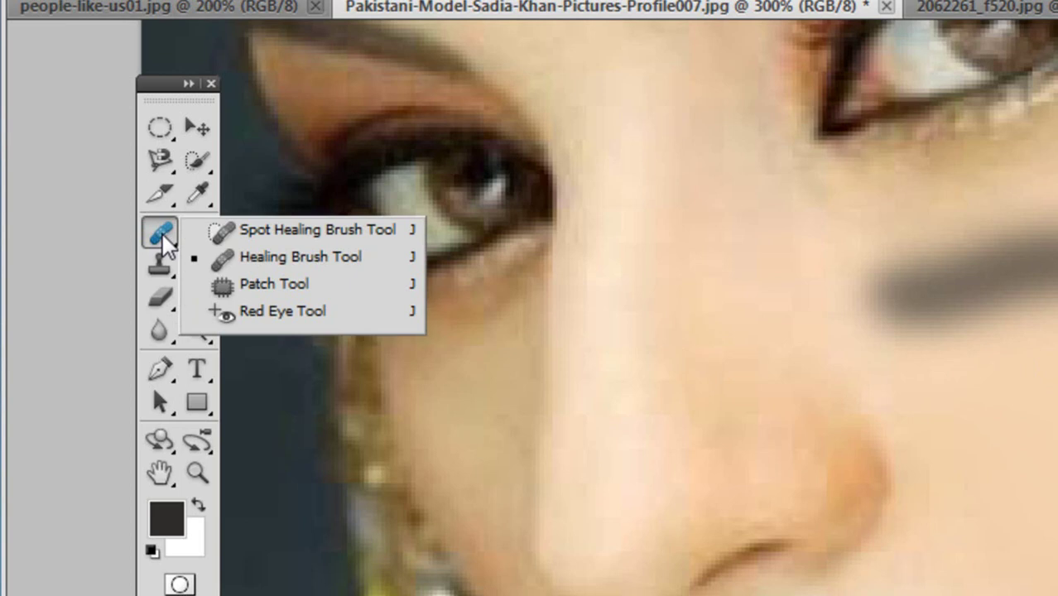
left_click(291, 263)
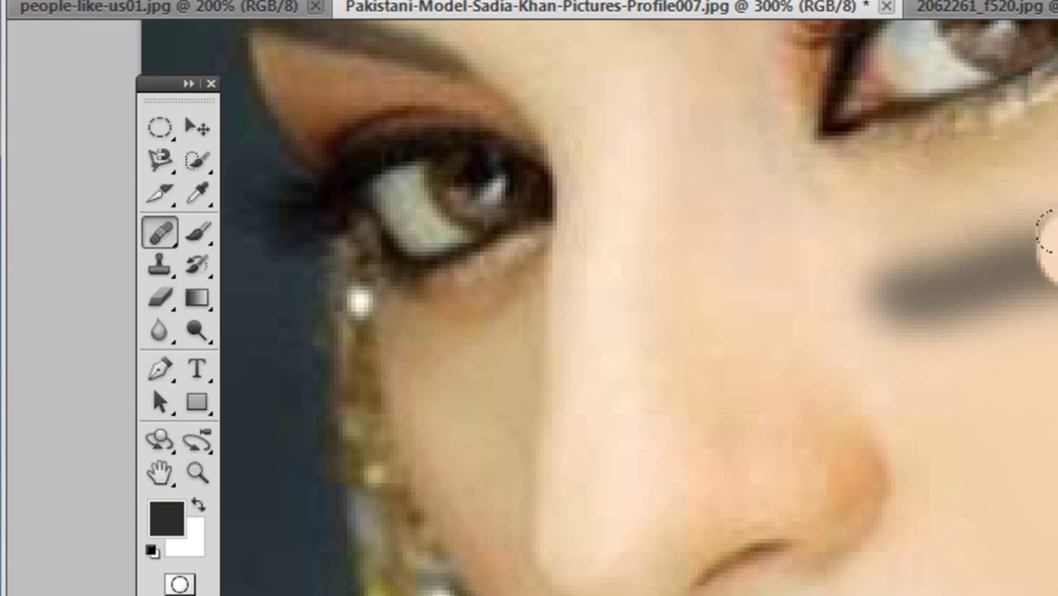
left_click(956, 275)
mouse_move(935, 257)
left_mouse_down()
mouse_move(908, 249)
mouse_move(924, 270)
mouse_move(956, 241)
left_mouse_up()
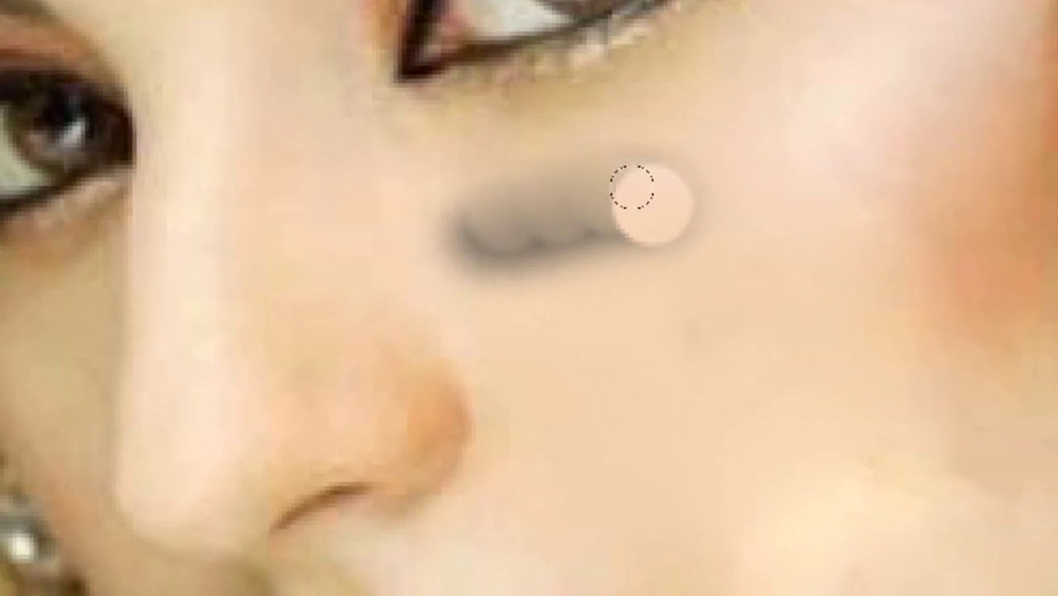
mouse_move(632, 187)
left_mouse_down()
mouse_move(651, 210)
mouse_move(494, 219)
mouse_move(512, 239)
mouse_move(455, 203)
mouse_move(494, 180)
mouse_move(556, 188)
mouse_move(592, 154)
mouse_move(655, 154)
mouse_move(674, 182)
mouse_move(599, 232)
mouse_move(521, 222)
mouse_move(485, 242)
mouse_move(495, 266)
mouse_move(460, 225)
mouse_move(478, 205)
mouse_move(513, 184)
mouse_move(644, 150)
mouse_move(658, 209)
mouse_move(648, 217)
mouse_move(460, 244)
mouse_move(448, 191)
mouse_move(587, 168)
mouse_move(614, 236)
left_mouse_up()
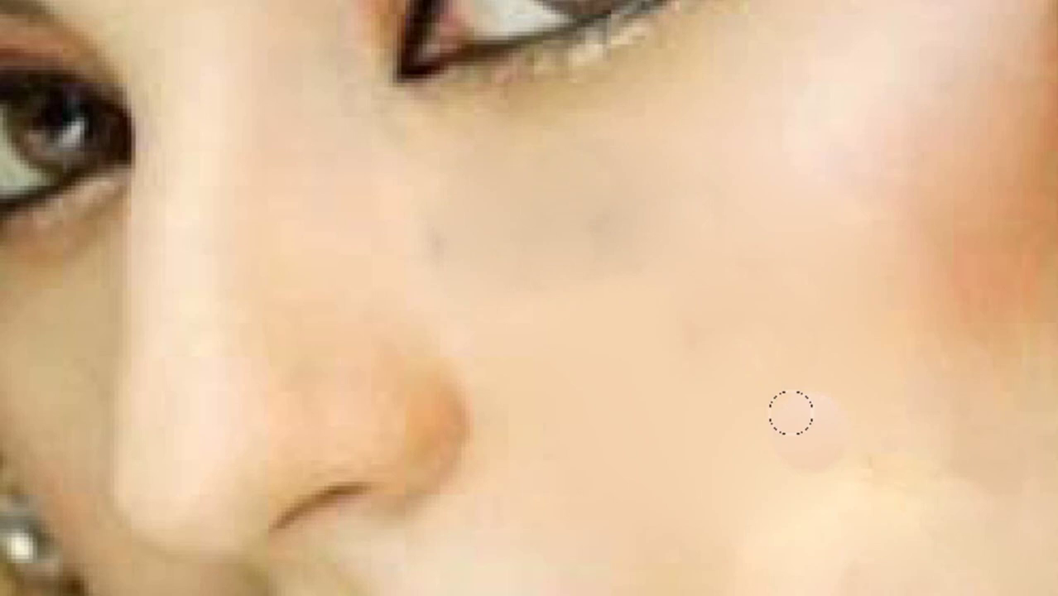
Step: Set the healing brush size to 21 px
right_click(617, 229)
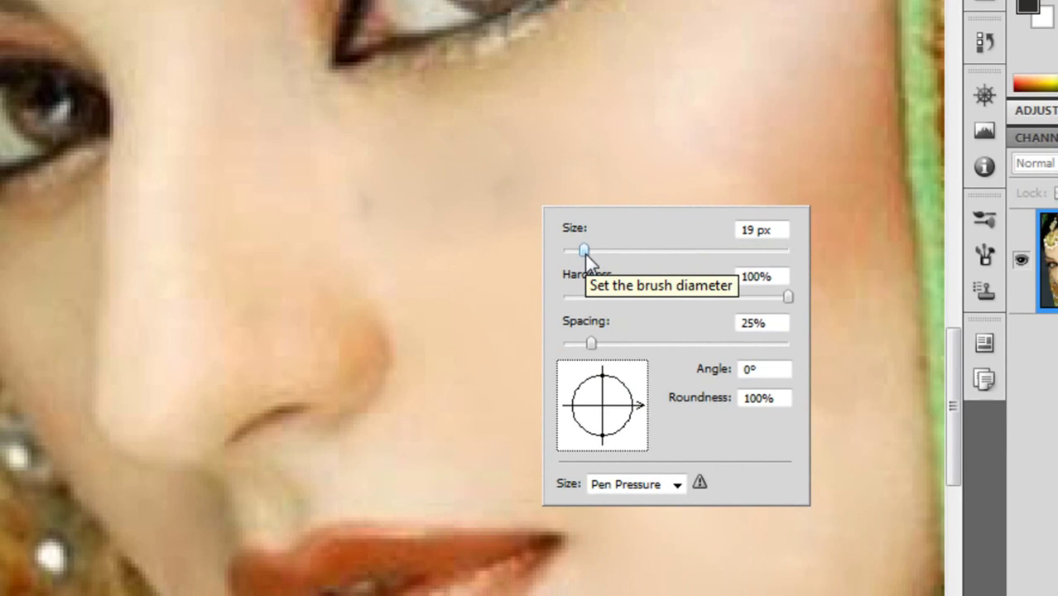
left_click_drag(583, 251, 667, 259)
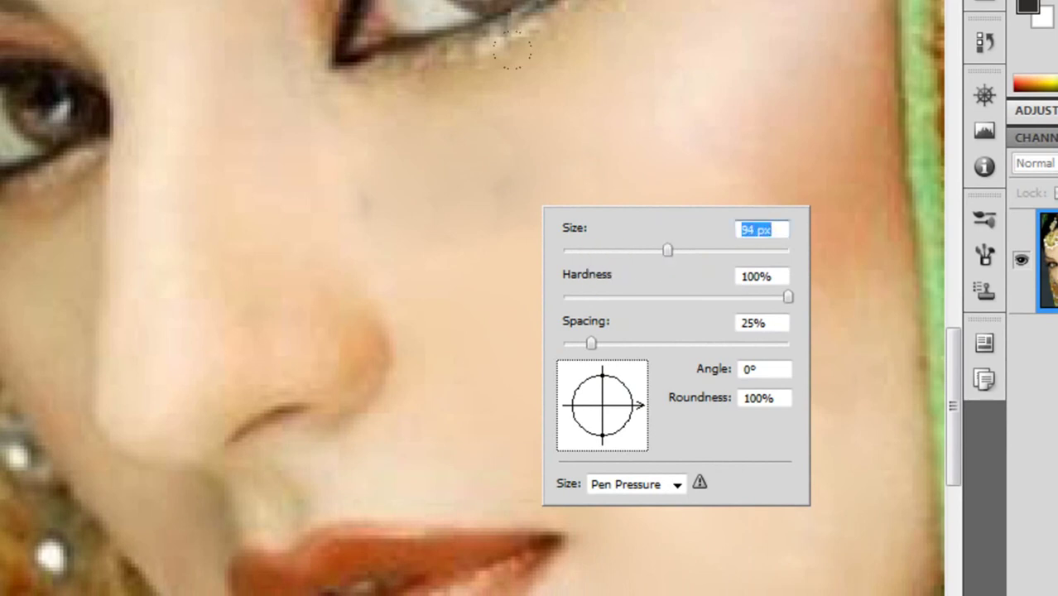
left_click_drag(670, 250, 587, 258)
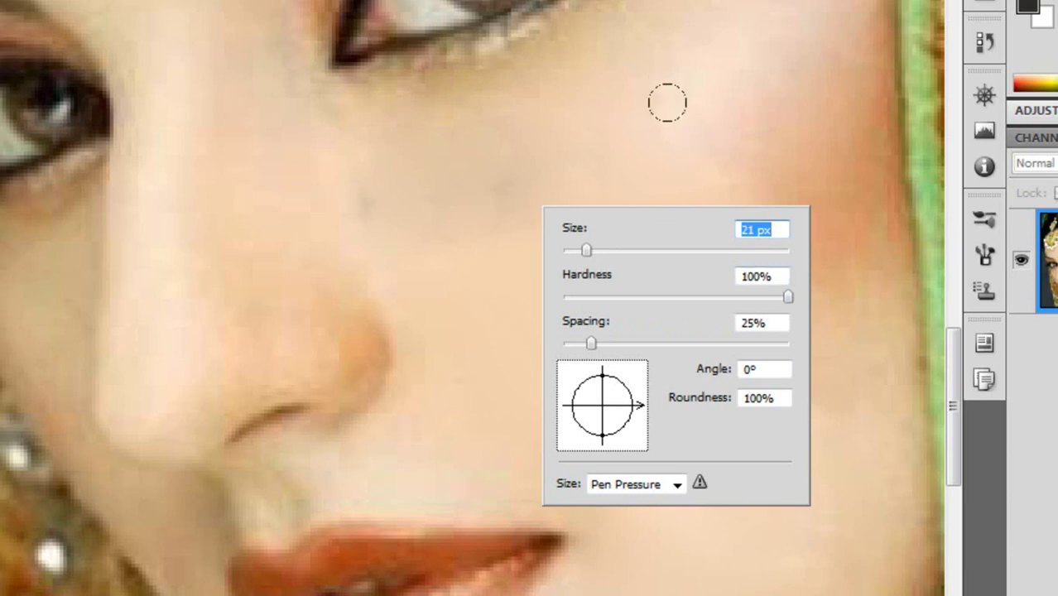
key("Return")
left_click(686, 123)
left_click(425, 201)
left_click(526, 181)
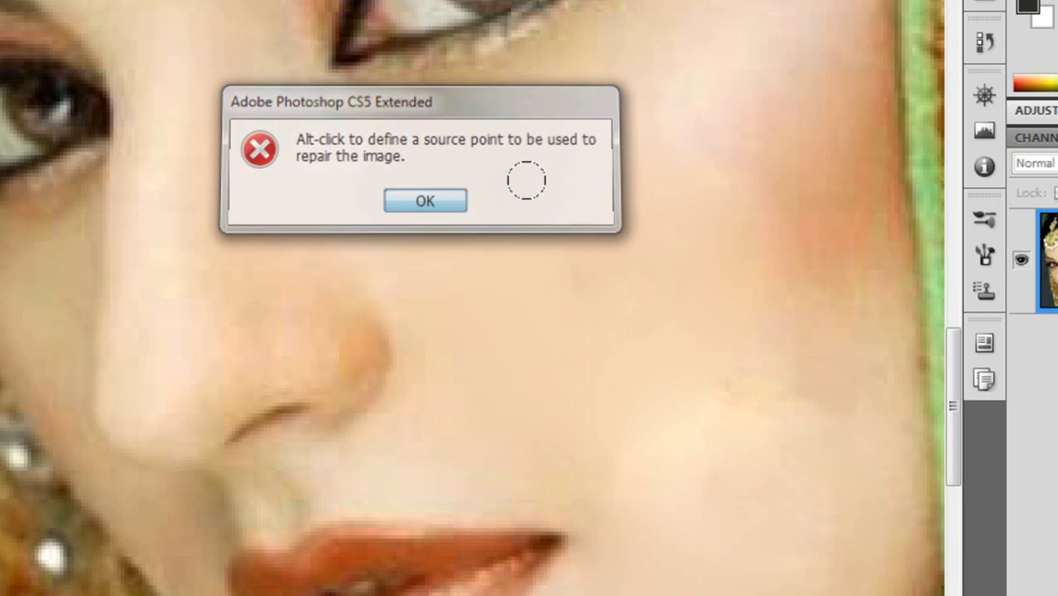
key("Return")
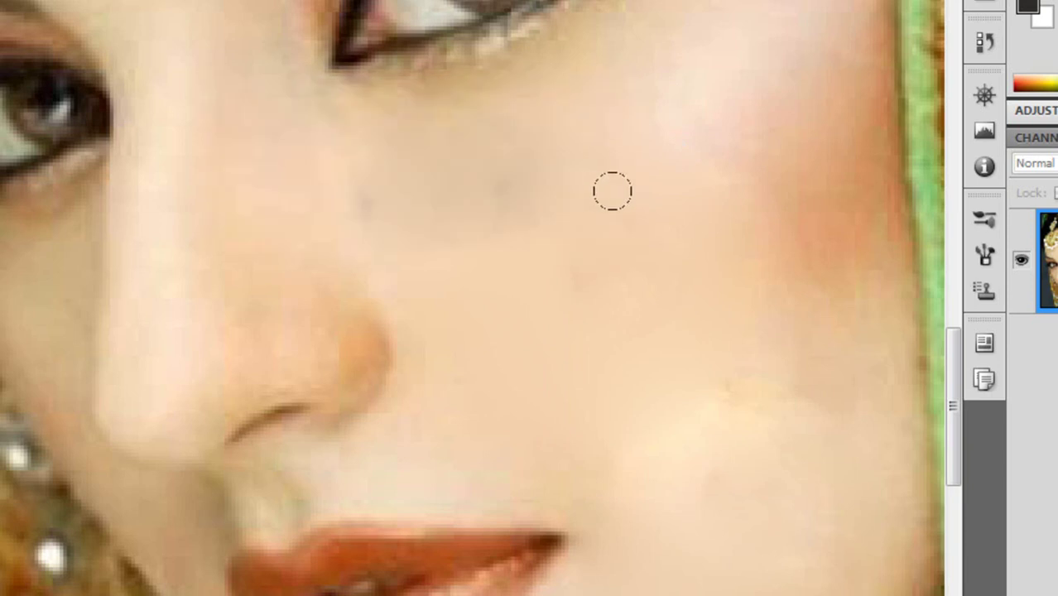
Step: Soften the healing brush by setting its hardness to 48%
right_click(611, 189)
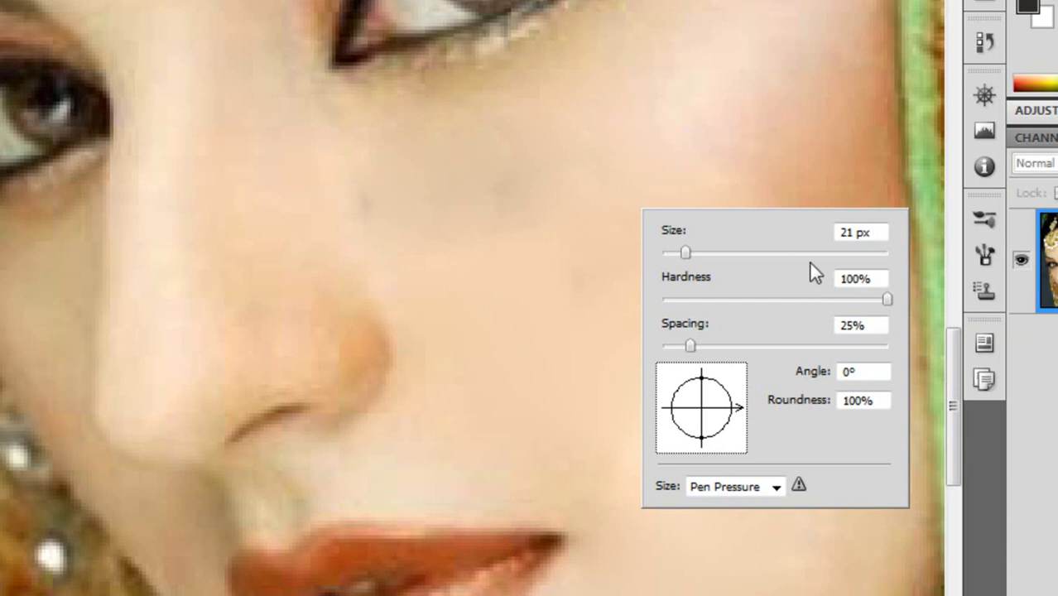
left_click_drag(884, 299, 770, 302)
left_click(559, 189)
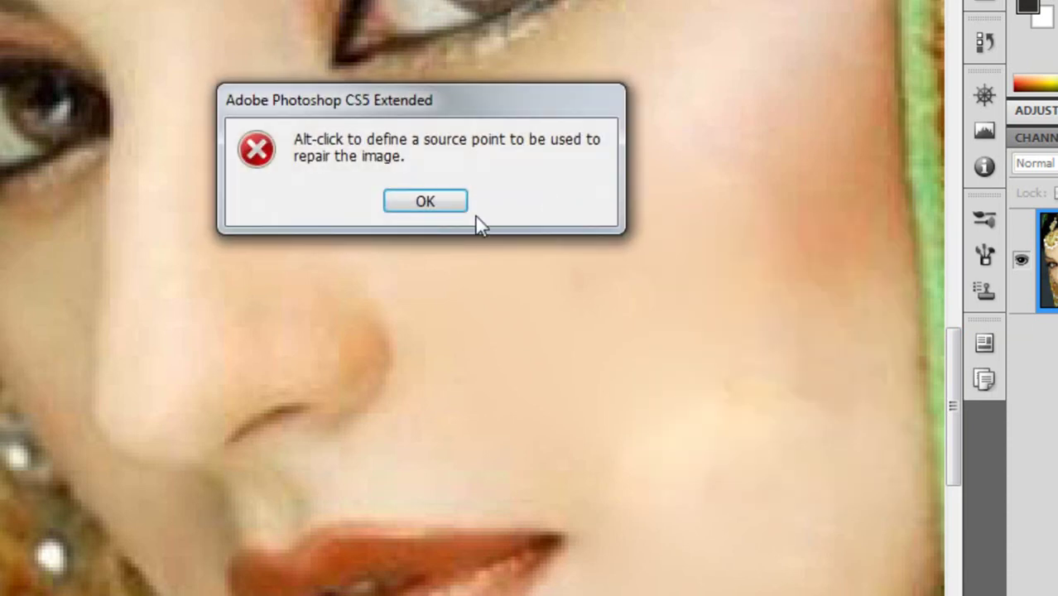
left_click(425, 202)
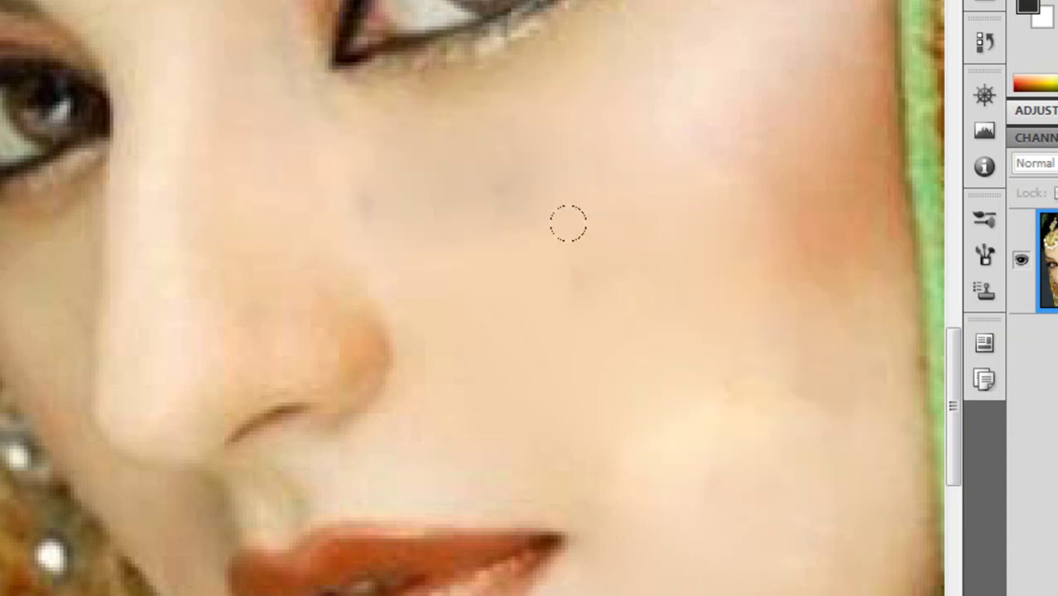
Step: Sample clean skin from the cheek and heal the remaining grey spots below the eye
left_click(673, 217, "alt")
left_click(513, 176)
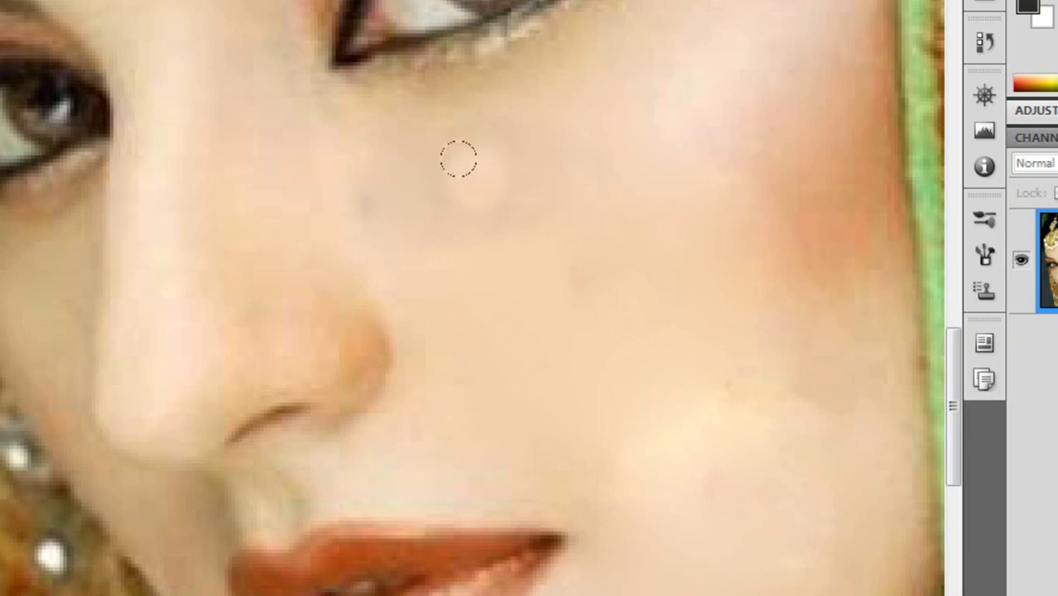
left_click(369, 163)
left_click(434, 128)
left_click(451, 158)
left_click(476, 201)
left_click(481, 198)
left_click(457, 141)
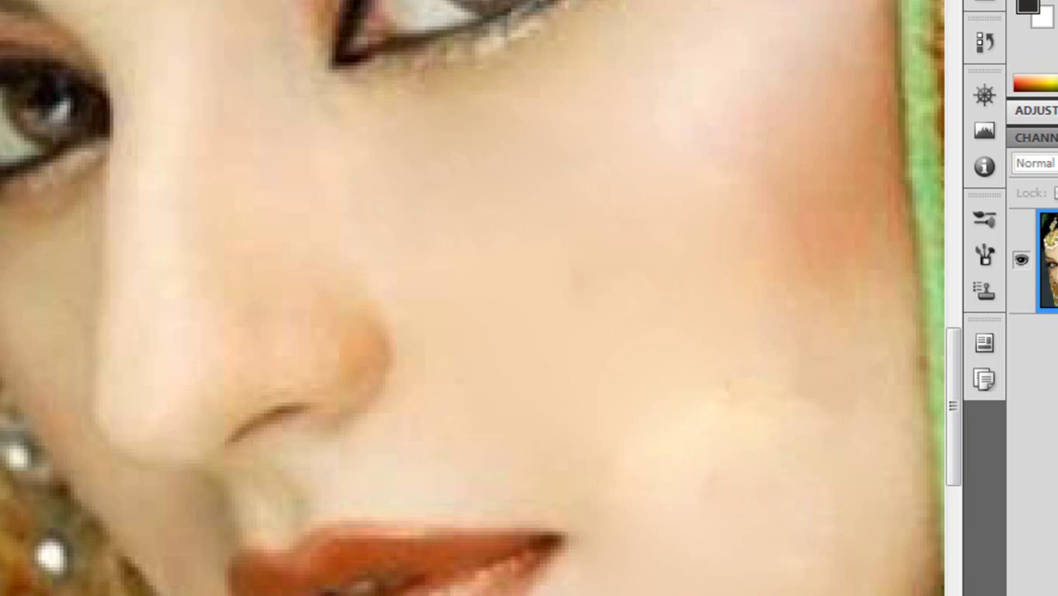
Step: Blend the uneven skin between the nose and the cheek with more healing dabs
left_click(539, 165)
left_click(470, 168)
left_click(463, 167)
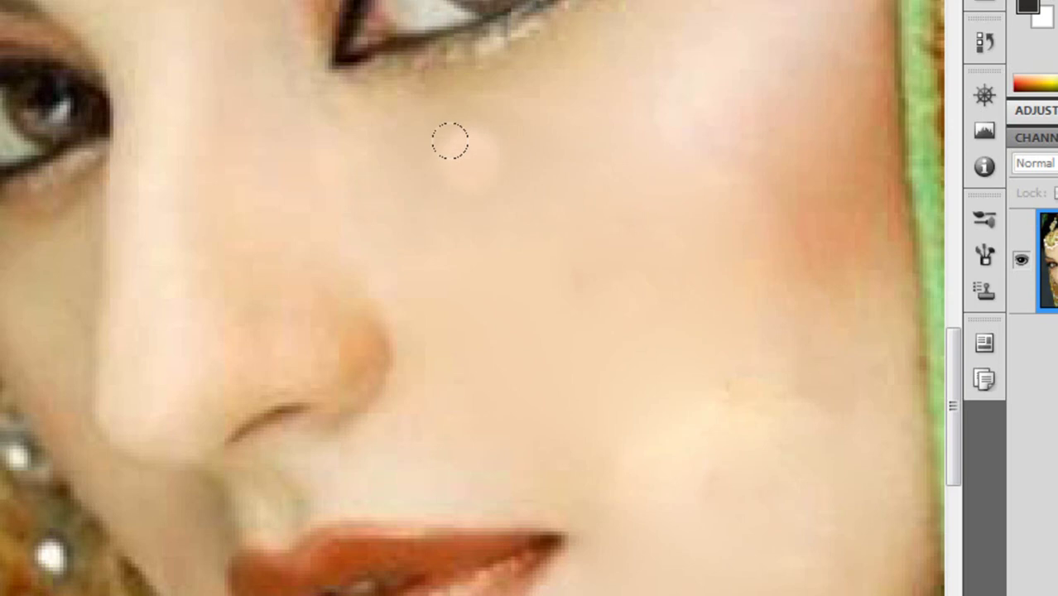
left_click(513, 175)
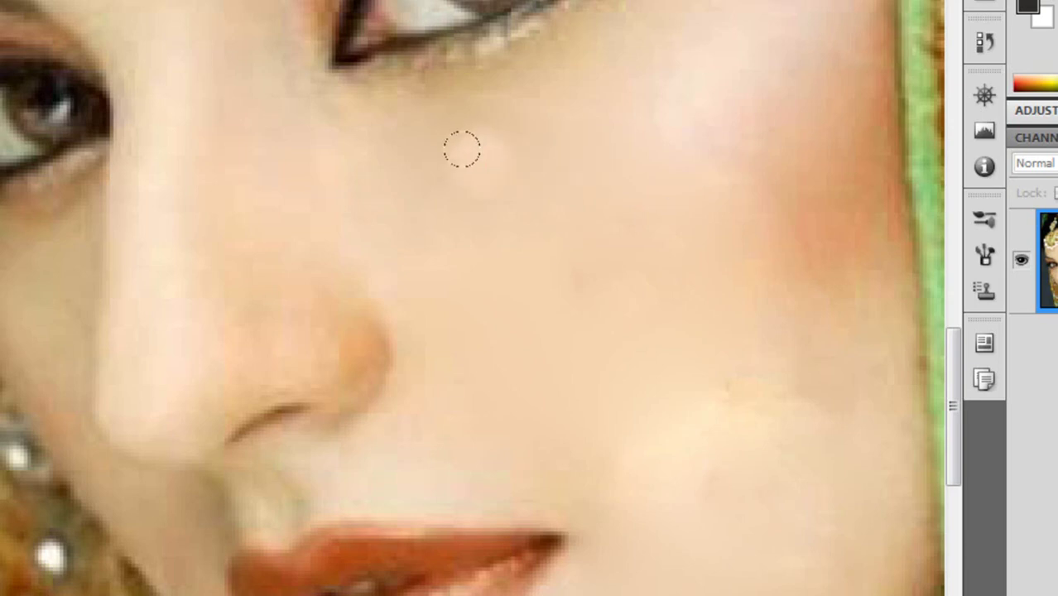
left_click(509, 166)
Step: Try healing a spot in the middle of the cheek and undo the last strokes
left_click(612, 162)
key("ctrl+alt+z")
key("ctrl+alt+z")
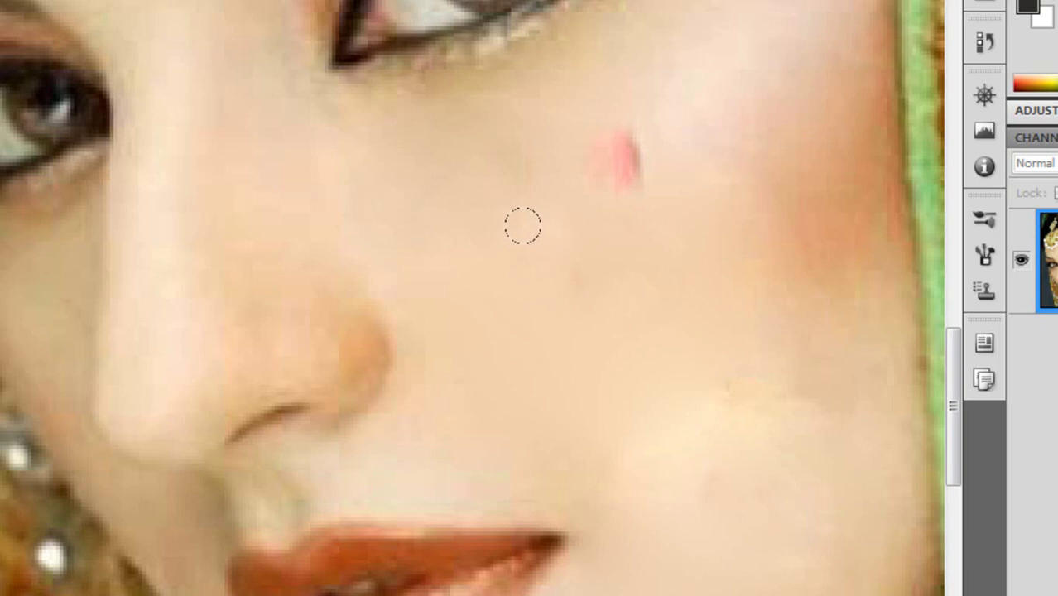
left_click(614, 161)
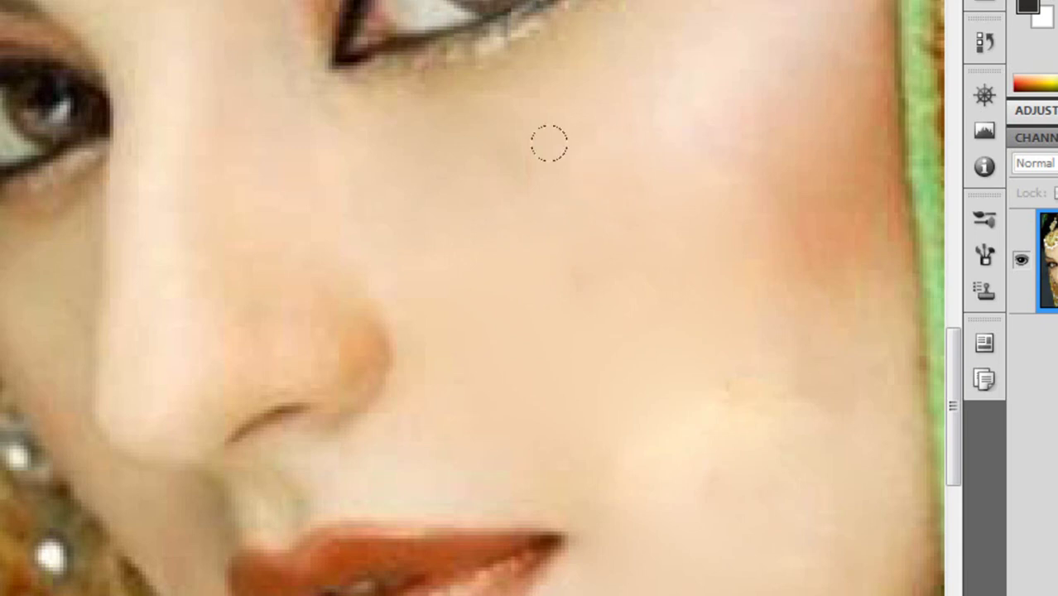
Step: Paint healing strokes across the upper lip and onto the skin beside the mouth corner
mouse_move(356, 542)
left_mouse_down()
mouse_move(283, 538)
mouse_move(184, 578)
mouse_move(610, 501)
left_mouse_up()
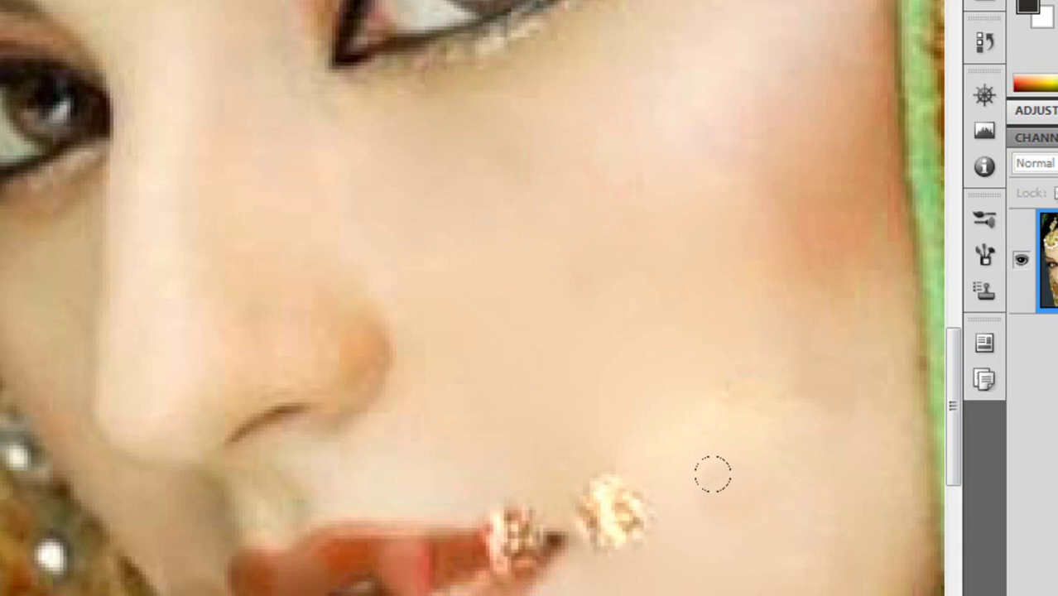
mouse_move(313, 555)
left_mouse_down()
mouse_move(184, 574)
mouse_move(272, 573)
mouse_move(484, 538)
mouse_move(628, 499)
left_mouse_up()
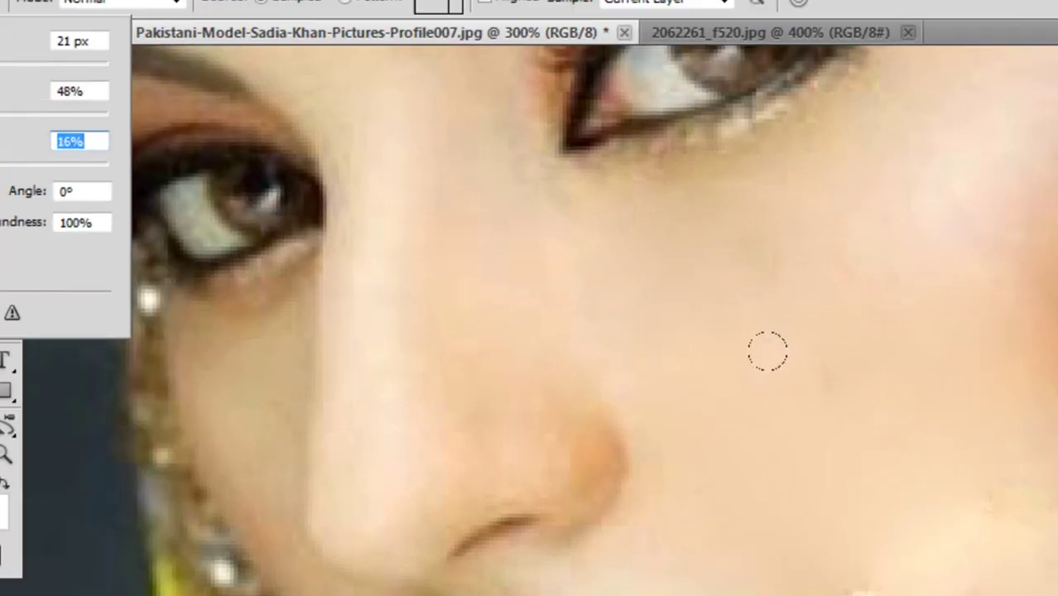
Step: Set the healing brush spacing to 16% and shape its tip to 32% roundness at a -163° angle
key("Return")
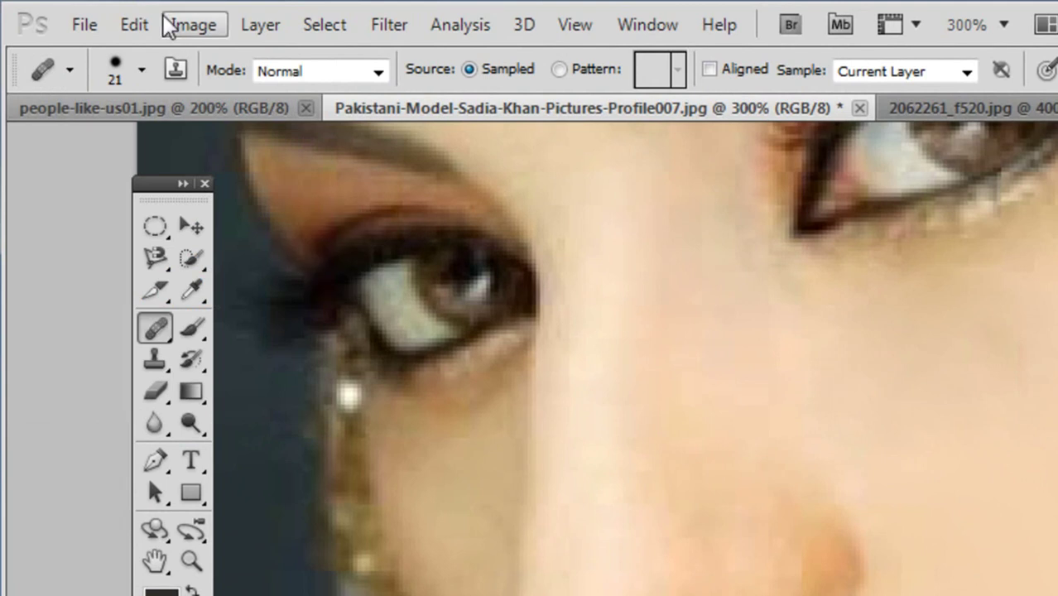
left_click(141, 71)
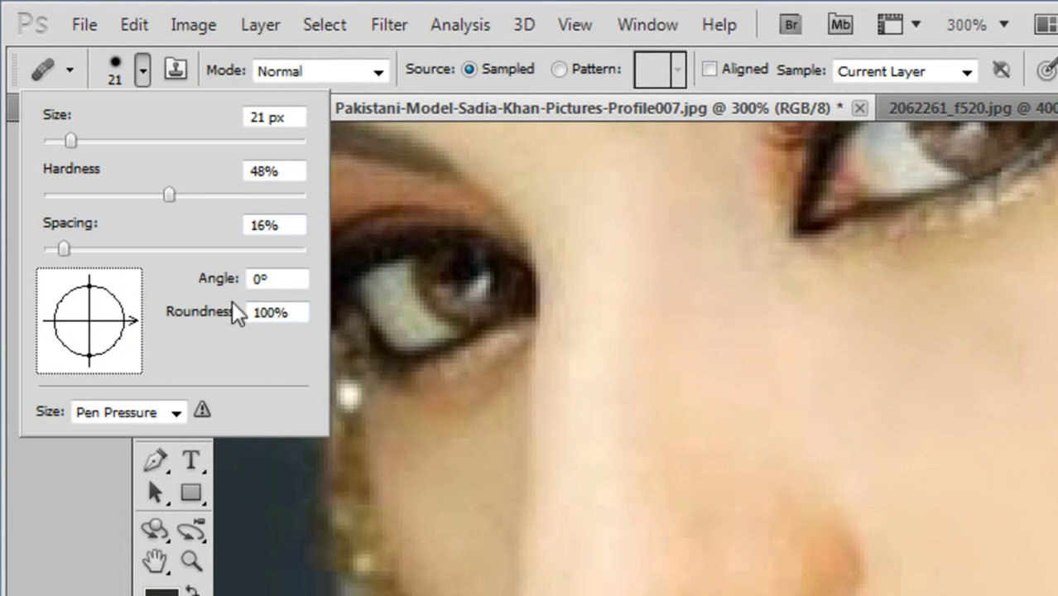
mouse_move(89, 288)
left_mouse_down()
mouse_move(103, 296)
mouse_move(102, 316)
mouse_move(110, 290)
mouse_move(115, 315)
mouse_move(117, 305)
left_mouse_up()
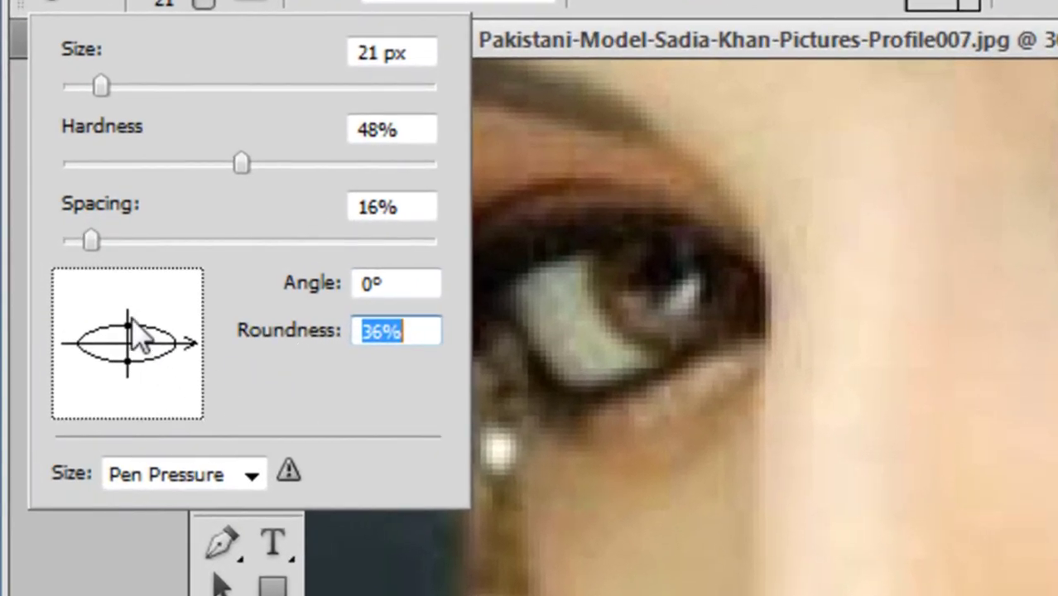
left_click_drag(128, 323, 143, 269)
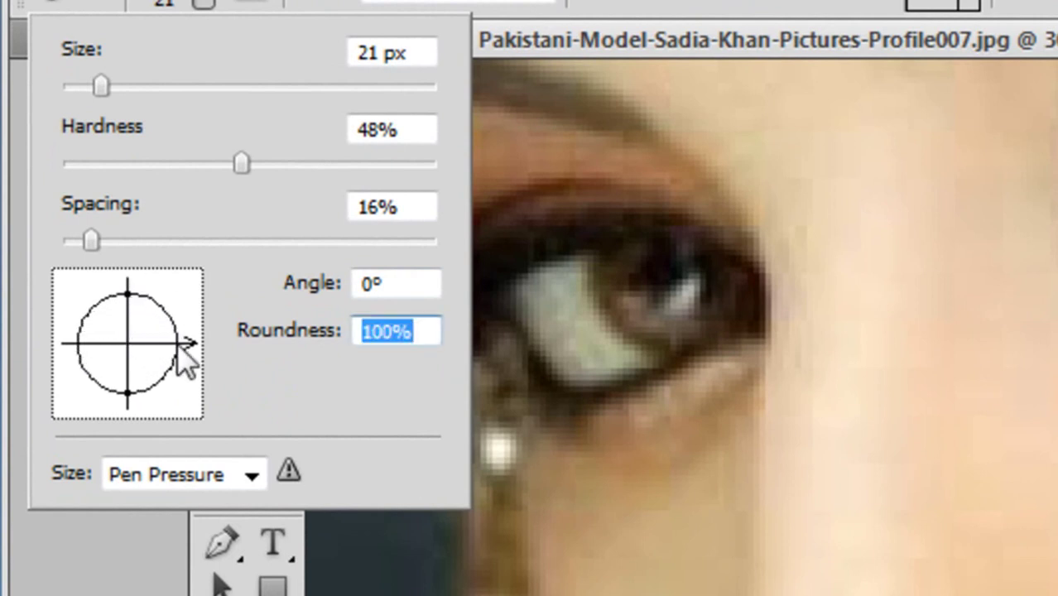
mouse_move(177, 346)
left_mouse_down()
mouse_move(158, 424)
mouse_move(188, 360)
mouse_move(187, 306)
left_mouse_up()
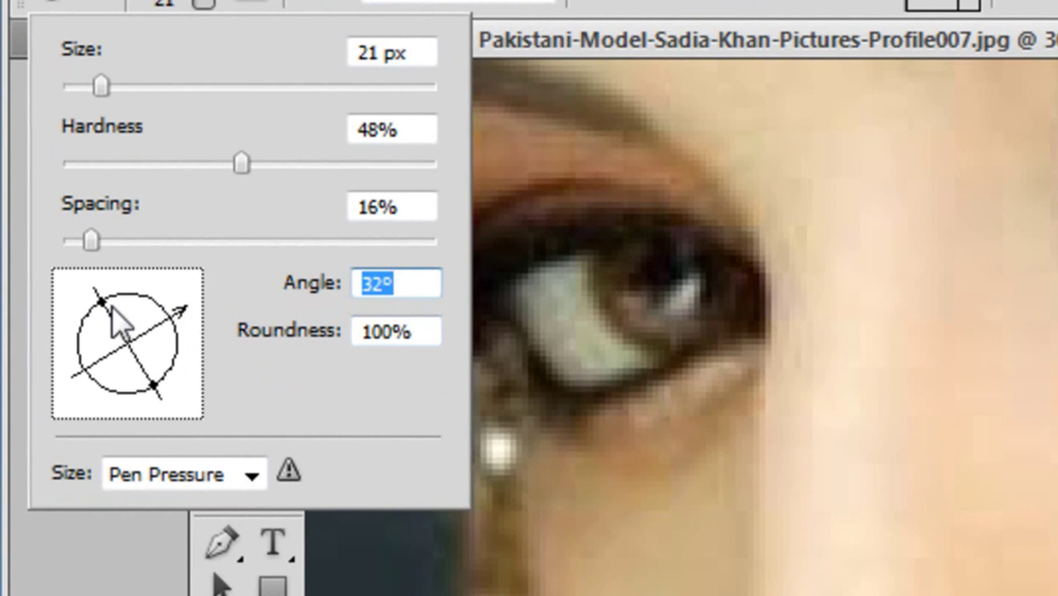
mouse_move(111, 306)
left_mouse_down()
mouse_move(104, 282)
mouse_move(130, 334)
mouse_move(130, 285)
mouse_move(133, 354)
left_mouse_up()
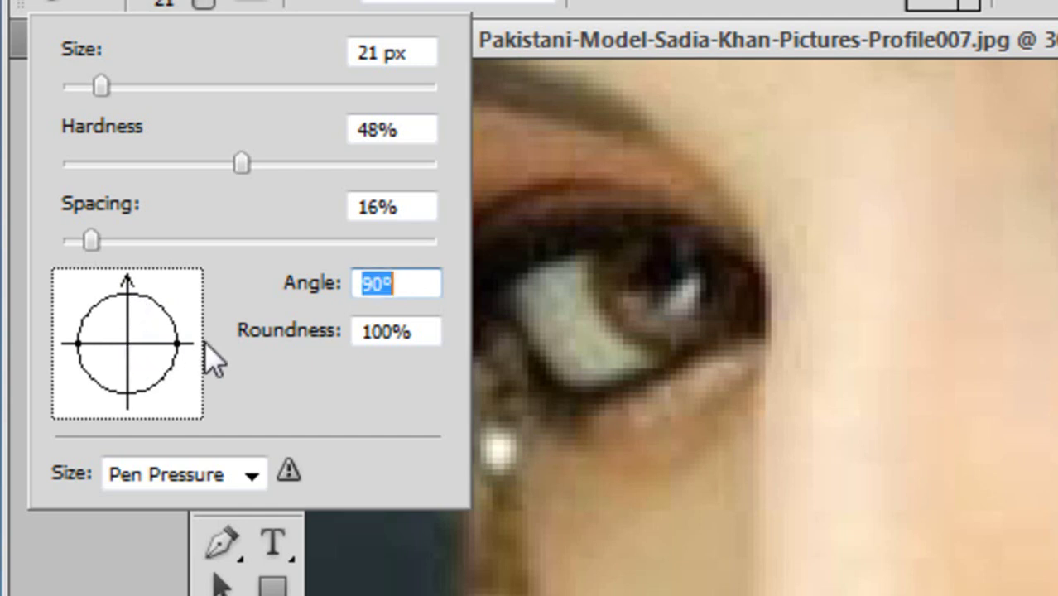
left_click_drag(123, 398, 133, 347)
left_click_drag(86, 374, 113, 354)
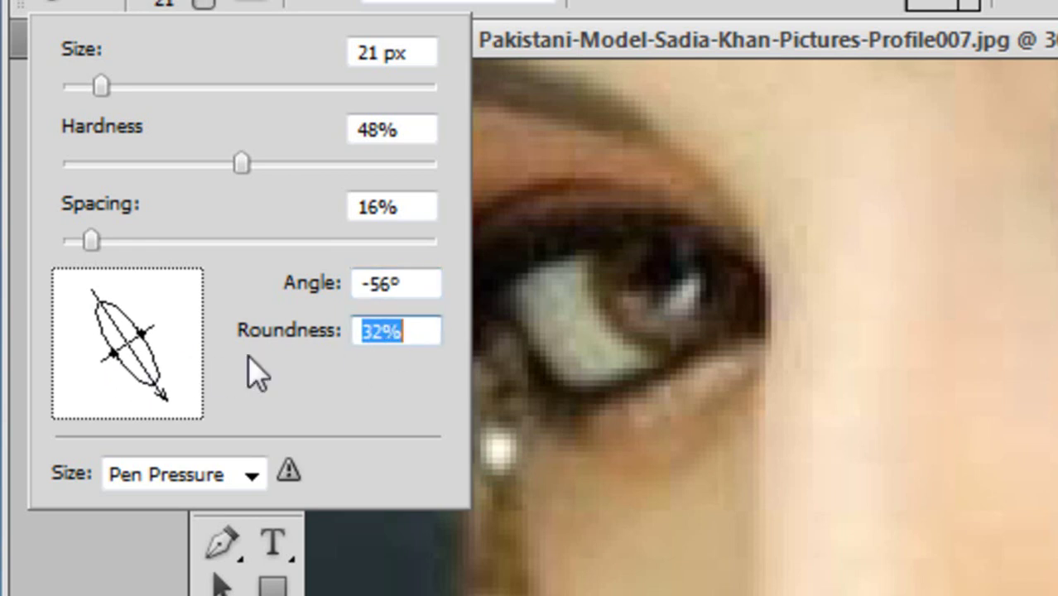
mouse_move(163, 401)
left_mouse_down()
mouse_move(188, 375)
mouse_move(215, 291)
mouse_move(130, 272)
mouse_move(98, 356)
left_mouse_up()
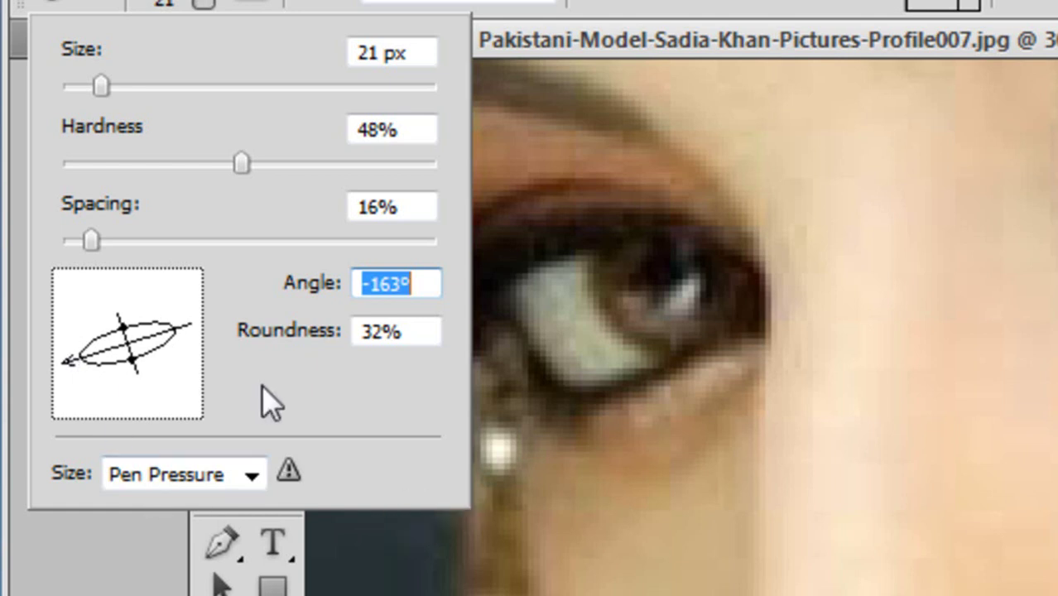
Step: Try a healing stroke with the flattened, angled brush tip and undo it
left_click_drag(529, 414, 673, 413)
key("ctrl+z")
key("Return")
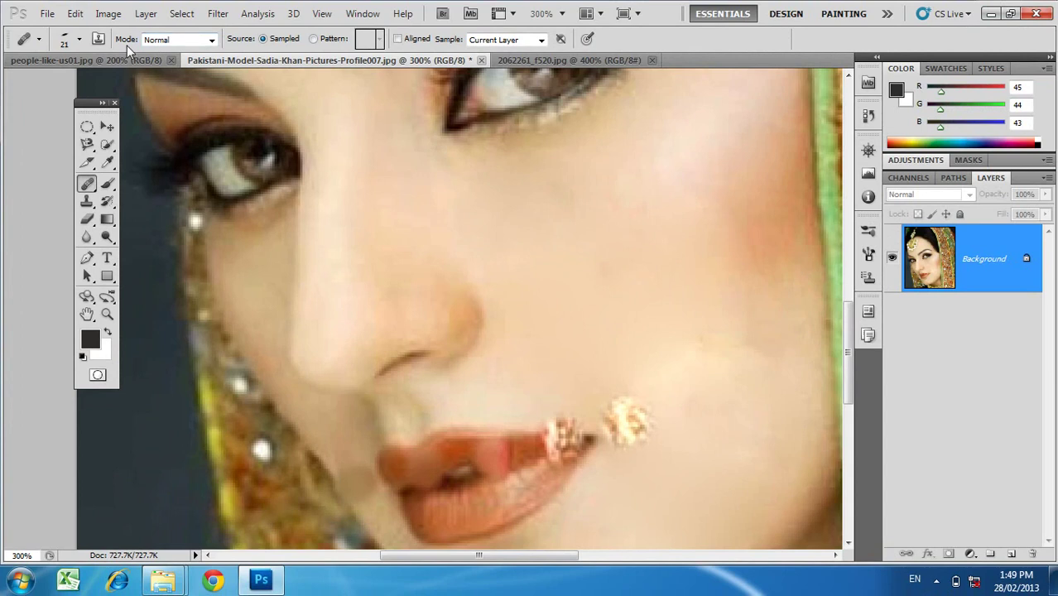
Step: Look through the blending modes available for the healing brush
left_click(211, 39)
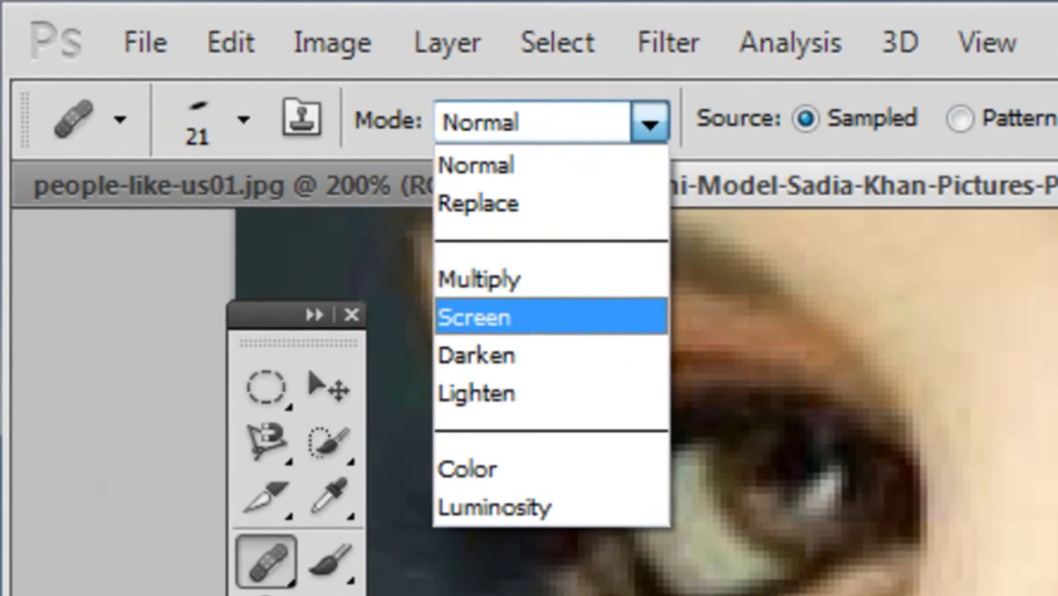
key("Escape")
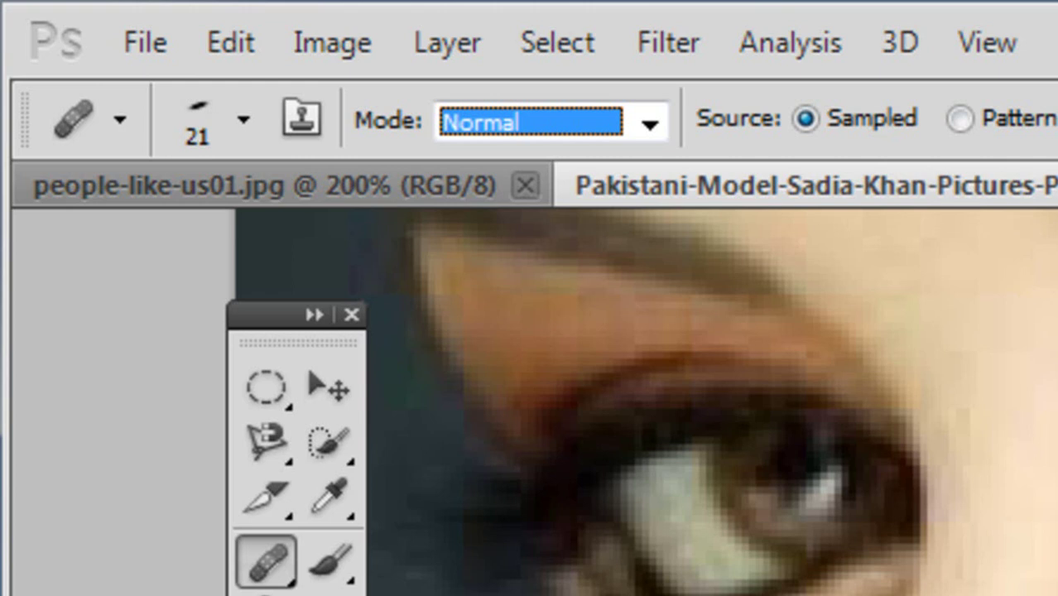
Step: Switch the healing brush source to Pattern and choose the blue bubbles pattern
left_click(962, 124)
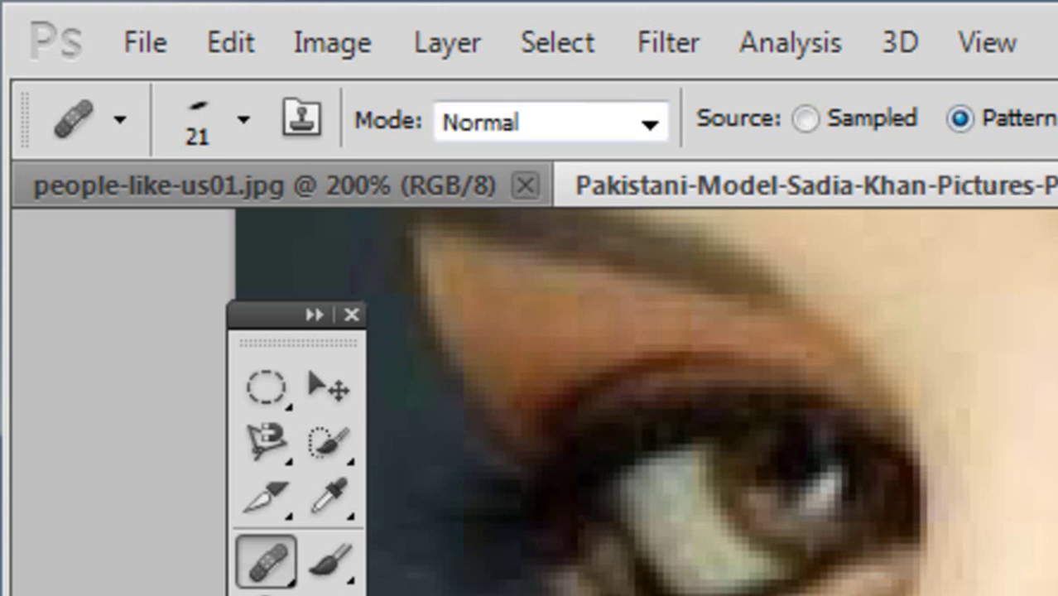
left_click(1055, 120)
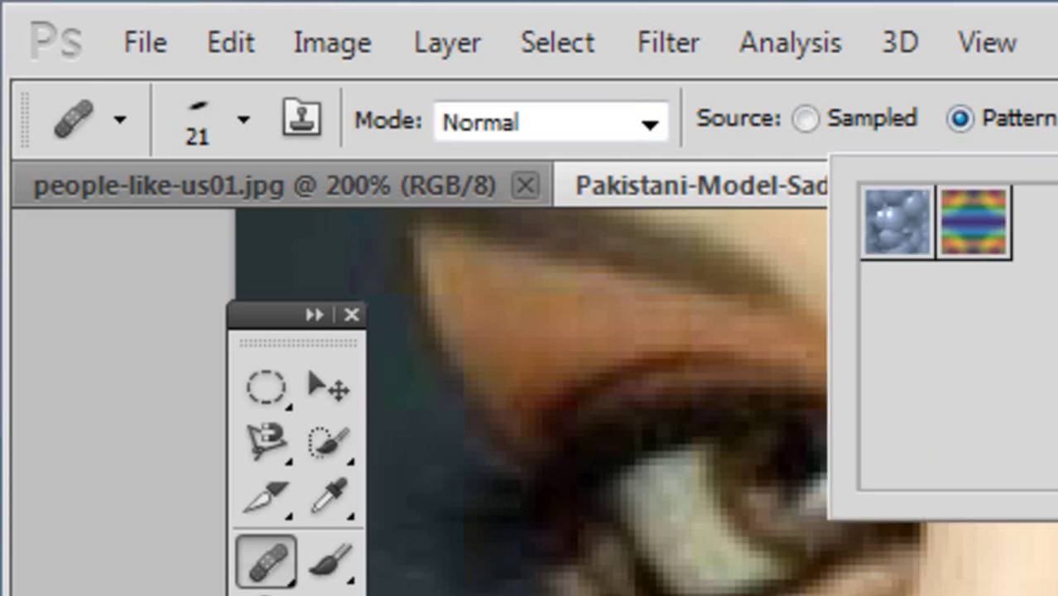
left_click(894, 225)
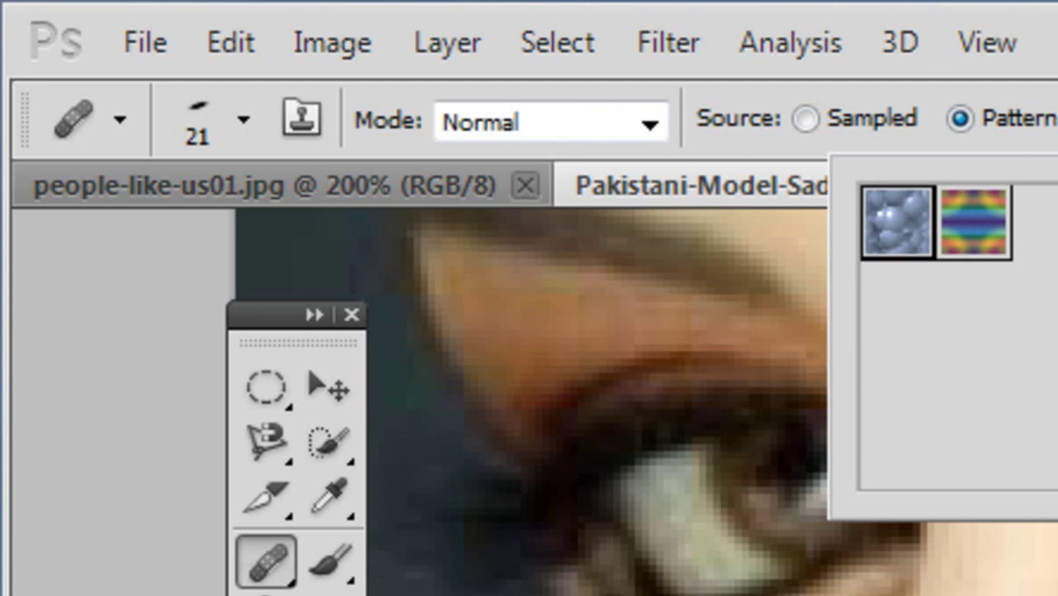
key("Escape")
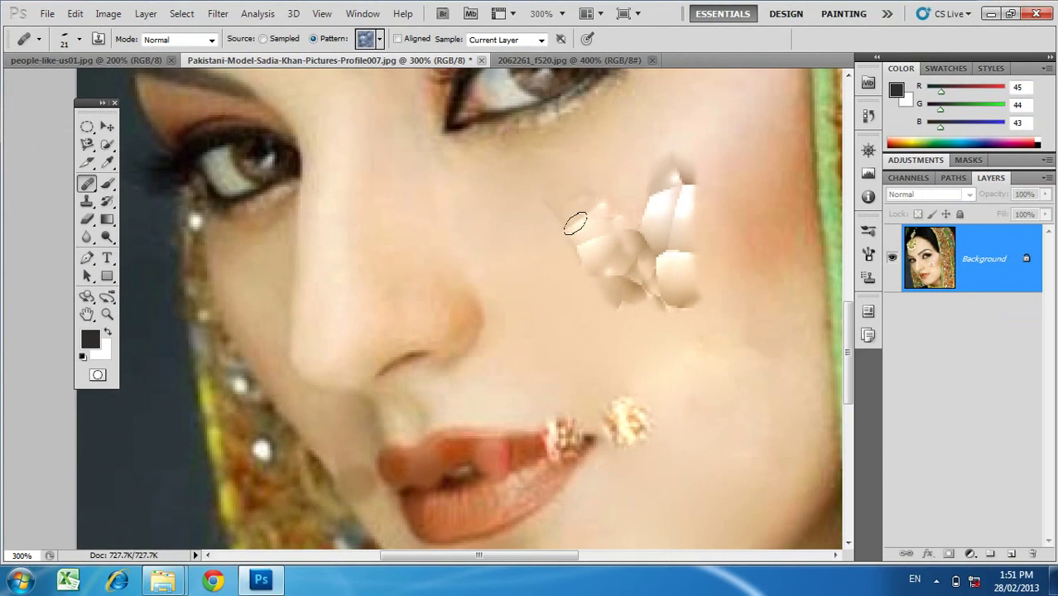
Step: Paint the blue bubbles pattern over more of the cheek with the healing brush
mouse_move(571, 220)
left_mouse_down()
mouse_move(589, 296)
mouse_move(657, 237)
mouse_move(673, 291)
mouse_move(691, 186)
mouse_move(690, 300)
mouse_move(631, 274)
left_mouse_up()
mouse_move(618, 194)
left_mouse_down()
mouse_move(617, 241)
mouse_move(619, 277)
left_mouse_up()
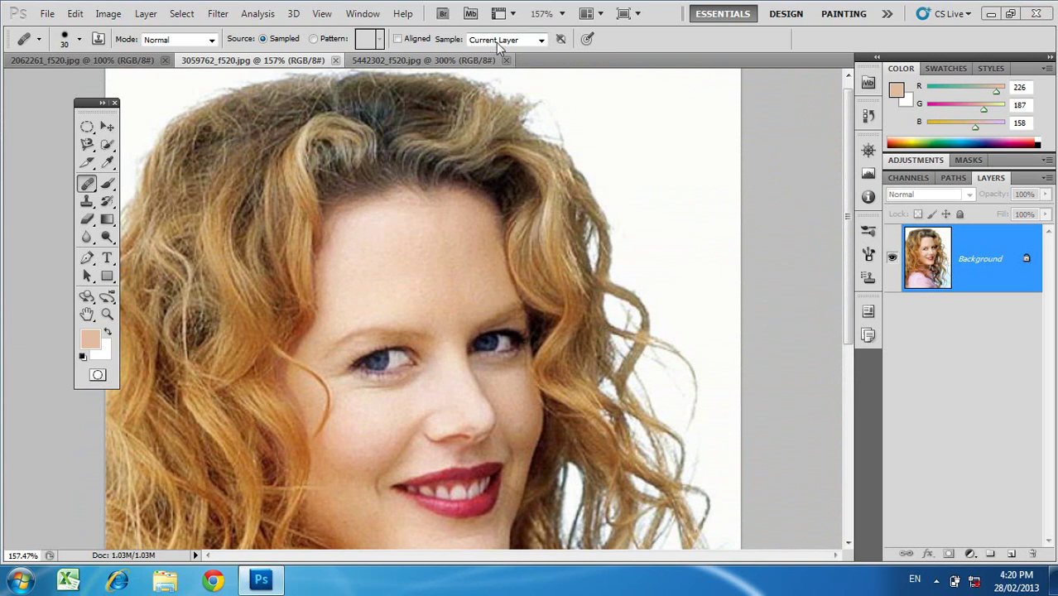
Step: Review the healing brush sampling options and set it to sample All Layers
left_click(542, 41)
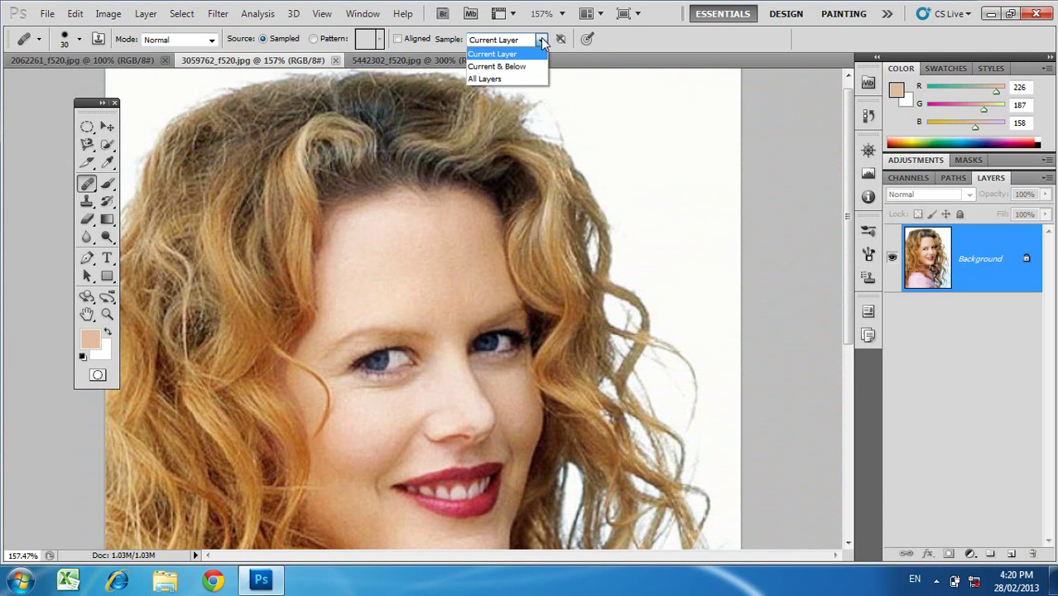
left_click(542, 40)
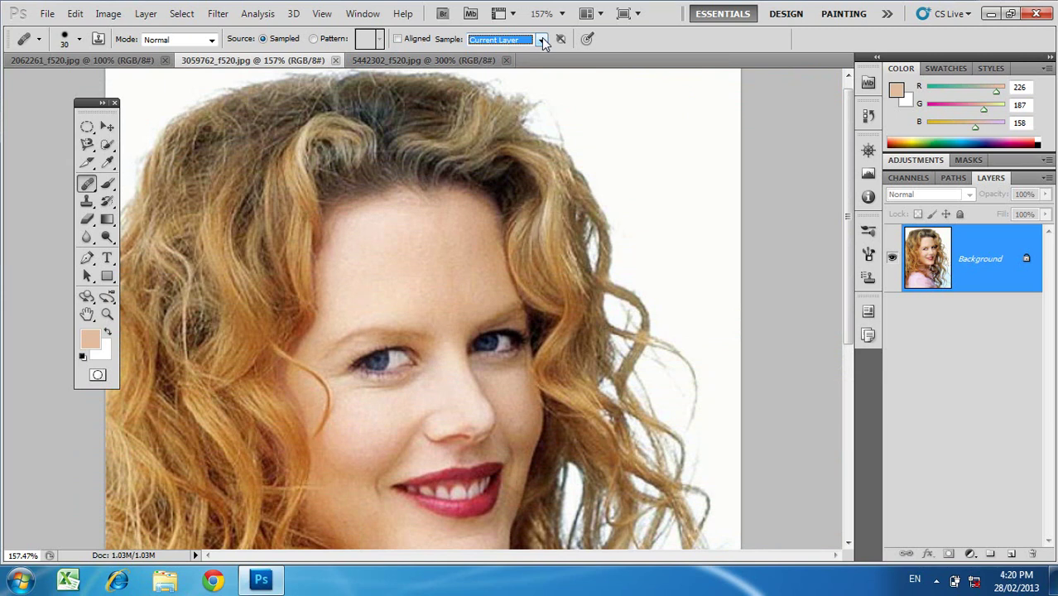
left_click(542, 40)
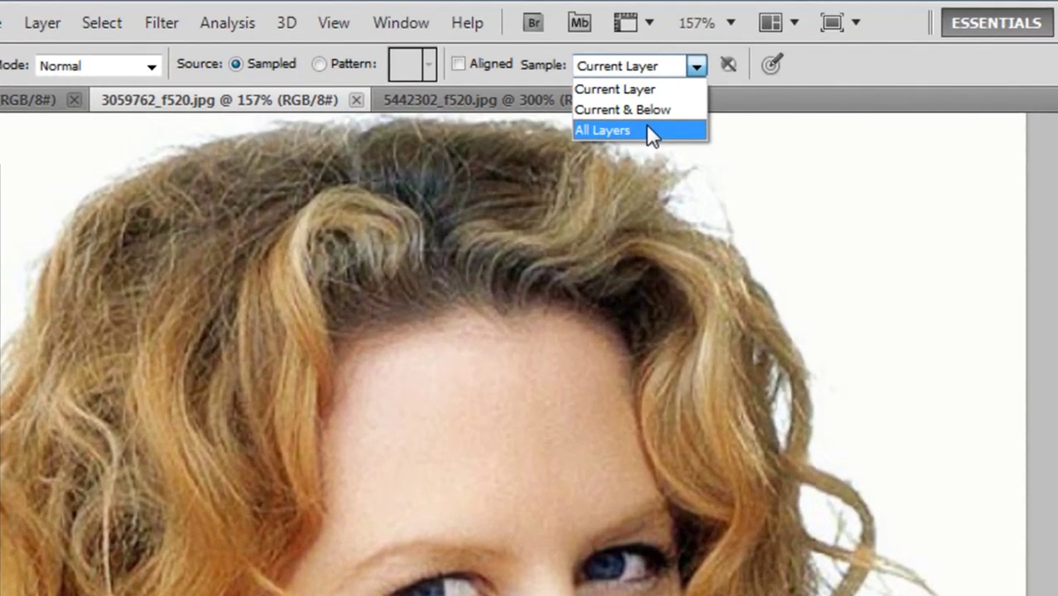
left_click(644, 130)
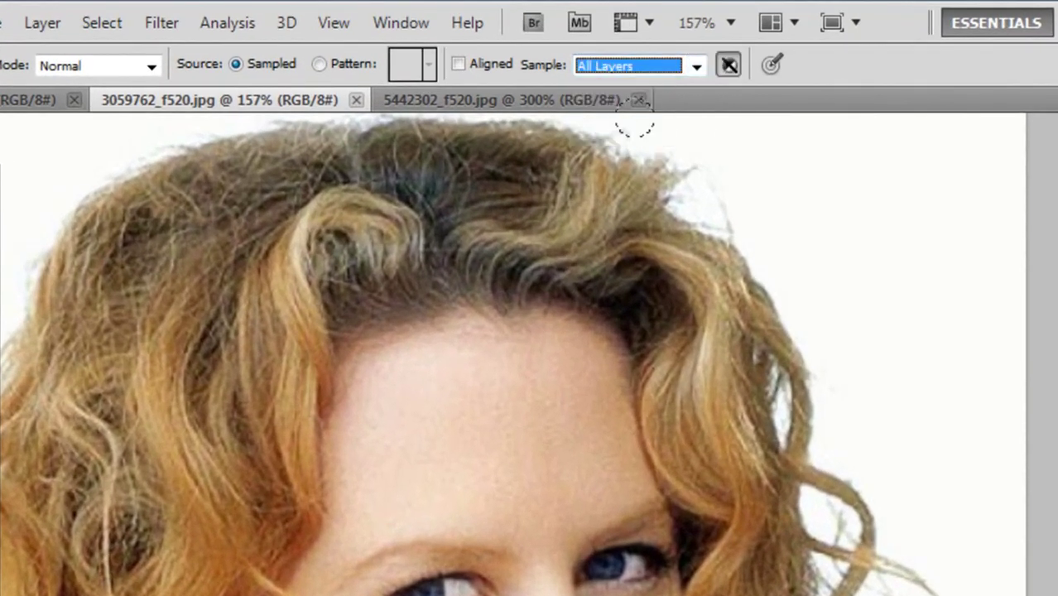
left_click(657, 64)
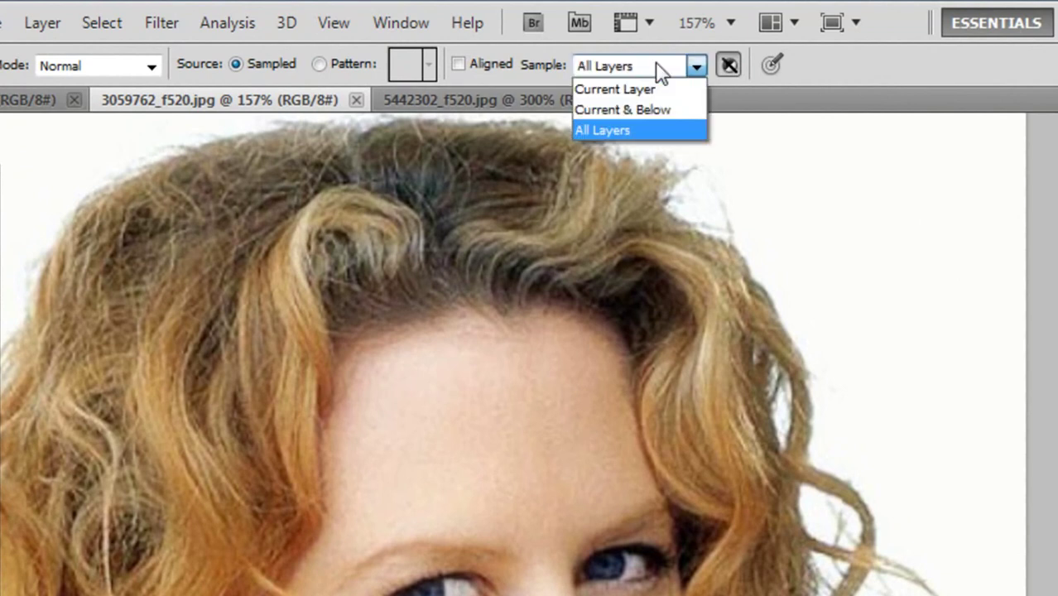
left_click(656, 136)
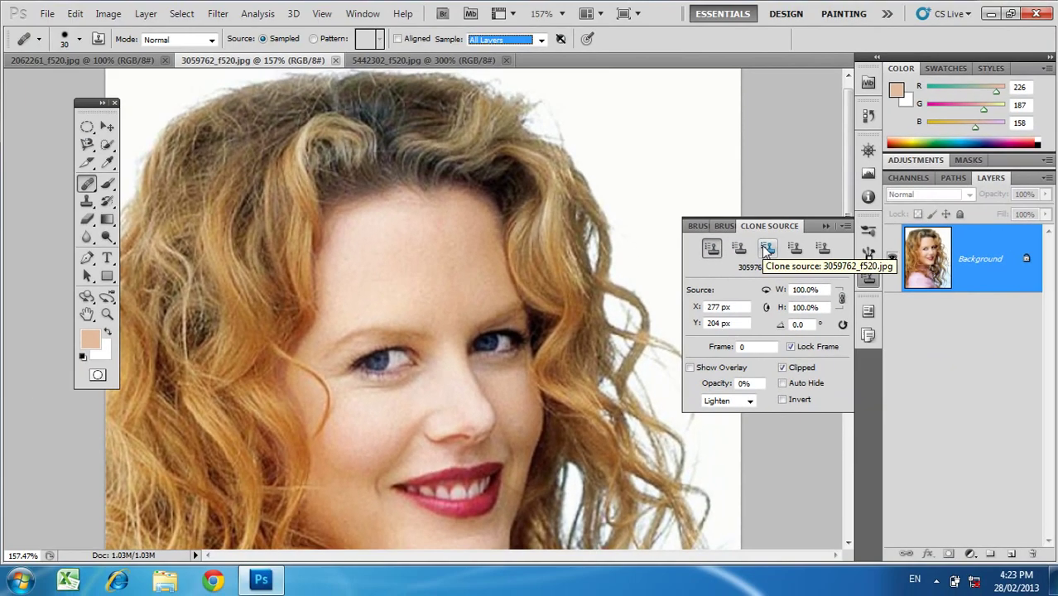
Step: Store a forehead sample in the second clone source and a cheek sample from 5442302_f520.jpg in the third
left_click(741, 250)
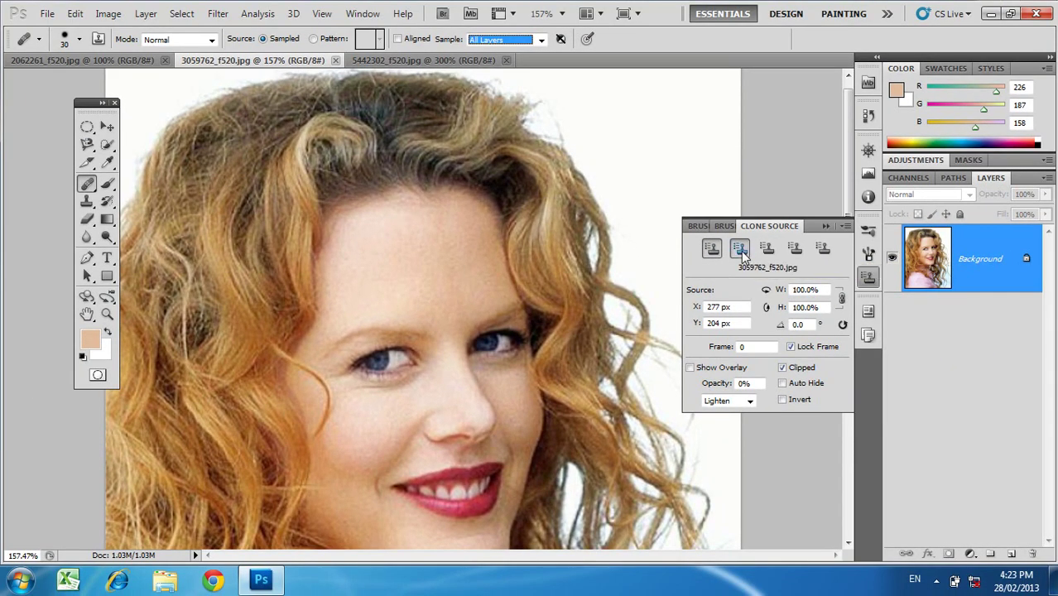
left_click(432, 234, "alt")
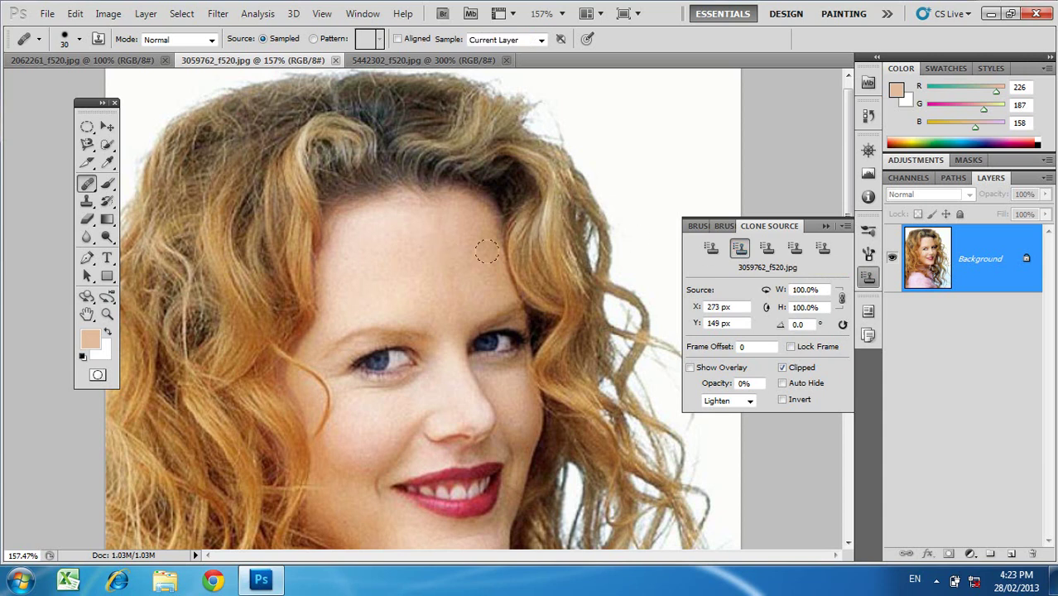
left_click(769, 254)
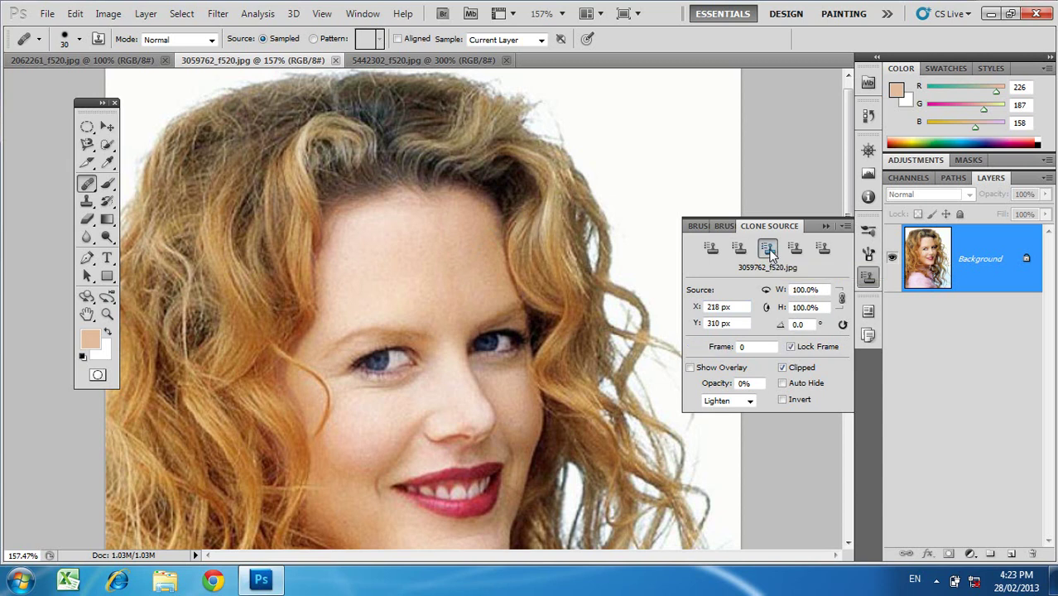
left_click(424, 62)
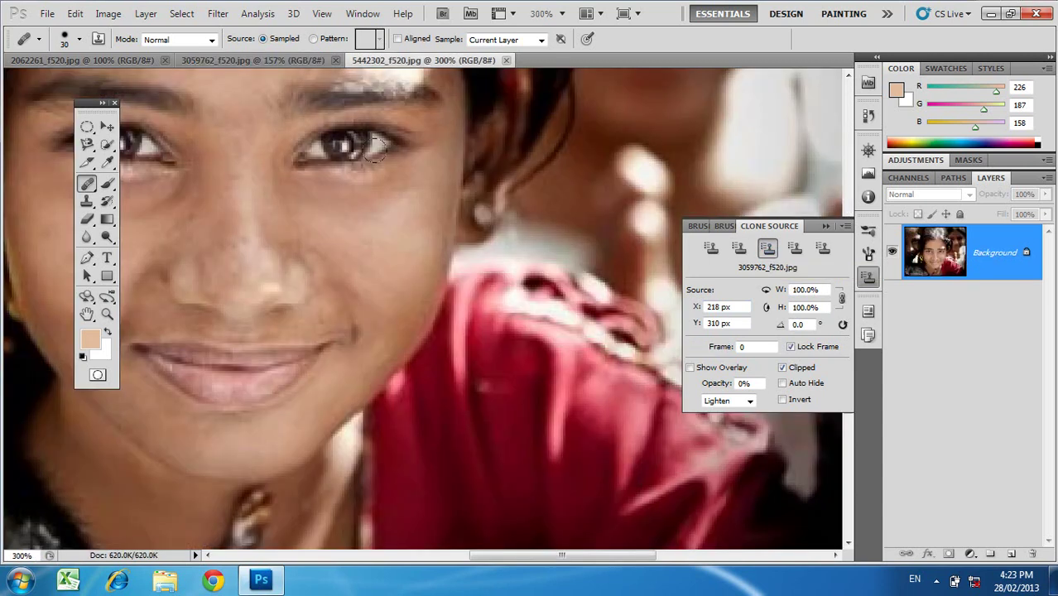
left_click(385, 248, "alt")
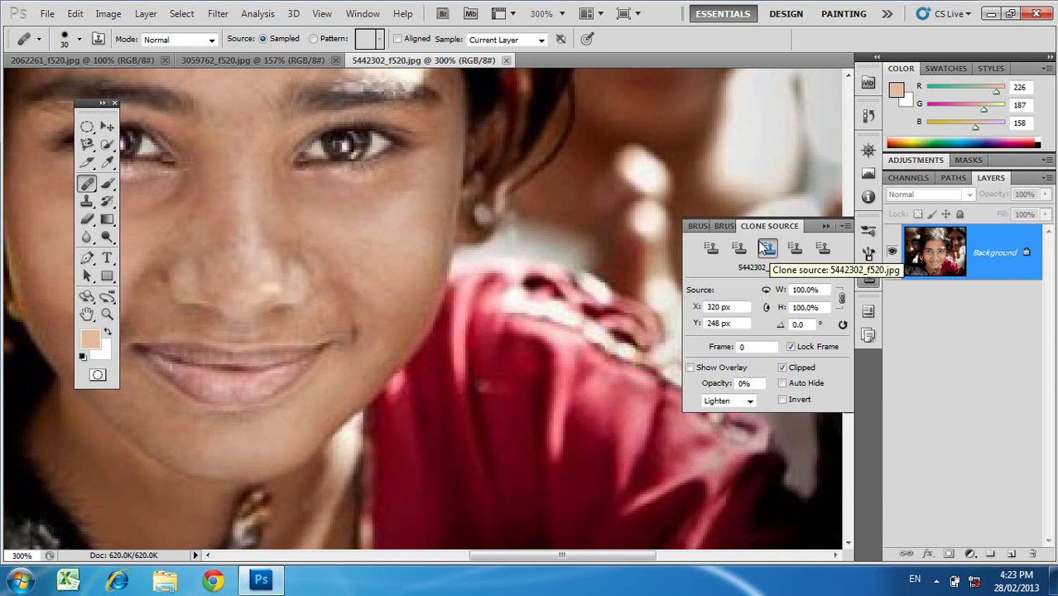
Step: Heal over the forehead and hair in 3059762_f520.jpg using the face sampled from 5442302_f520.jpg
left_click(249, 60)
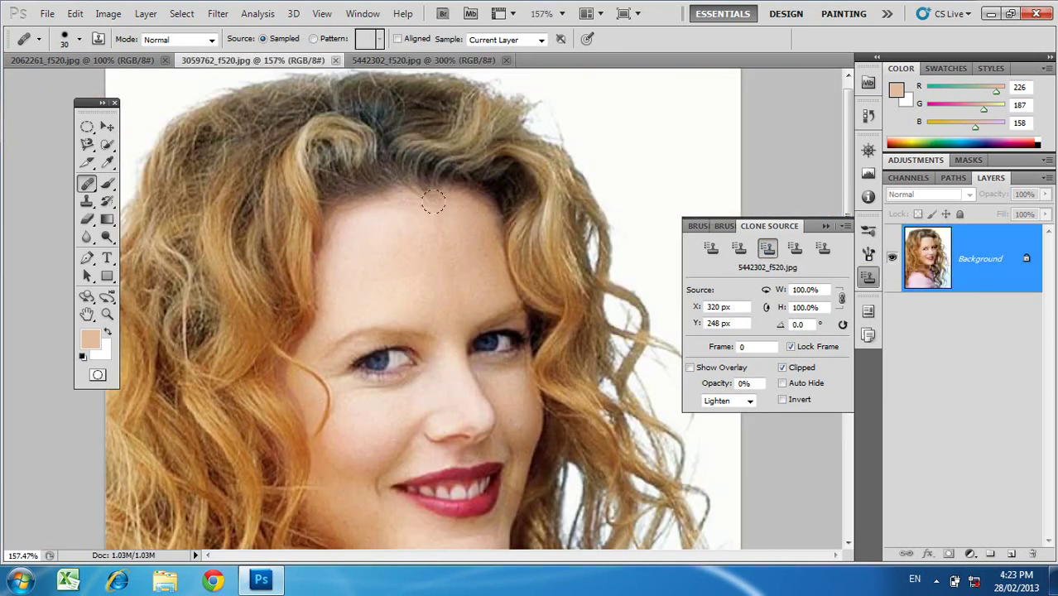
mouse_move(400, 280)
left_mouse_down()
mouse_move(357, 222)
mouse_move(434, 209)
mouse_move(371, 270)
left_mouse_up()
mouse_move(361, 155)
left_mouse_down()
mouse_move(329, 191)
mouse_move(370, 207)
mouse_move(351, 263)
mouse_move(410, 276)
mouse_move(383, 236)
mouse_move(307, 256)
mouse_move(417, 284)
mouse_move(353, 320)
mouse_move(371, 316)
mouse_move(304, 301)
mouse_move(307, 314)
mouse_move(377, 336)
mouse_move(327, 354)
mouse_move(424, 321)
left_mouse_up()
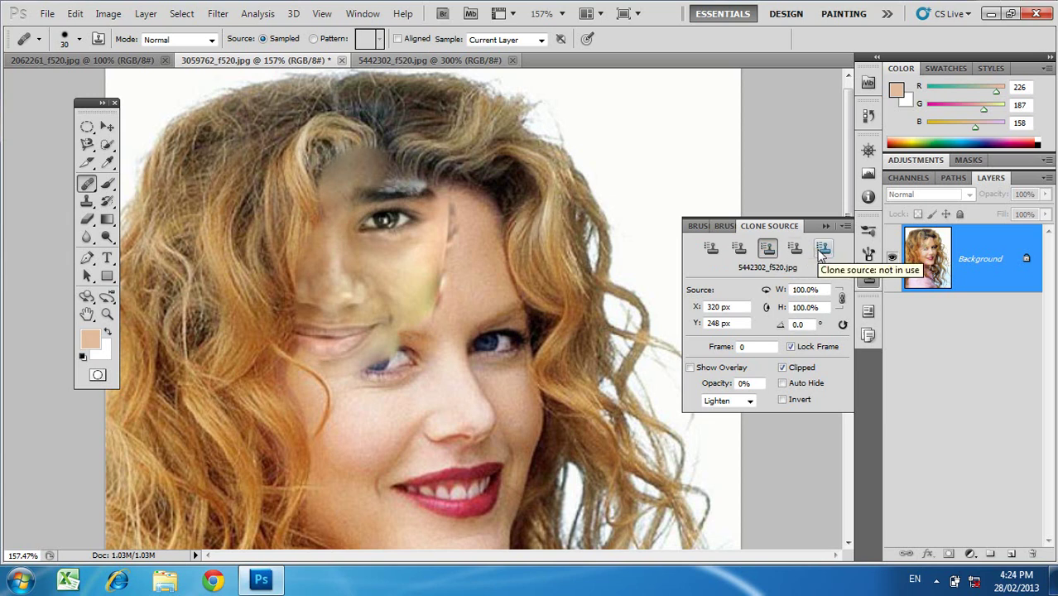
Step: Select the unused fourth clone source, look at the healing tool variants and switch to the Clone Stamp tool
left_click(795, 248)
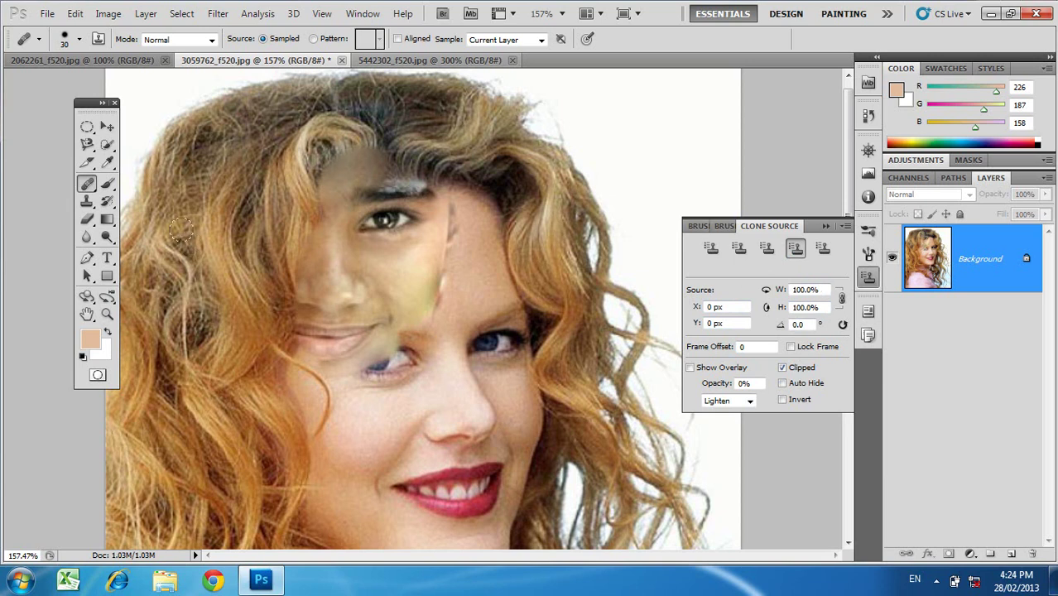
left_click(89, 185)
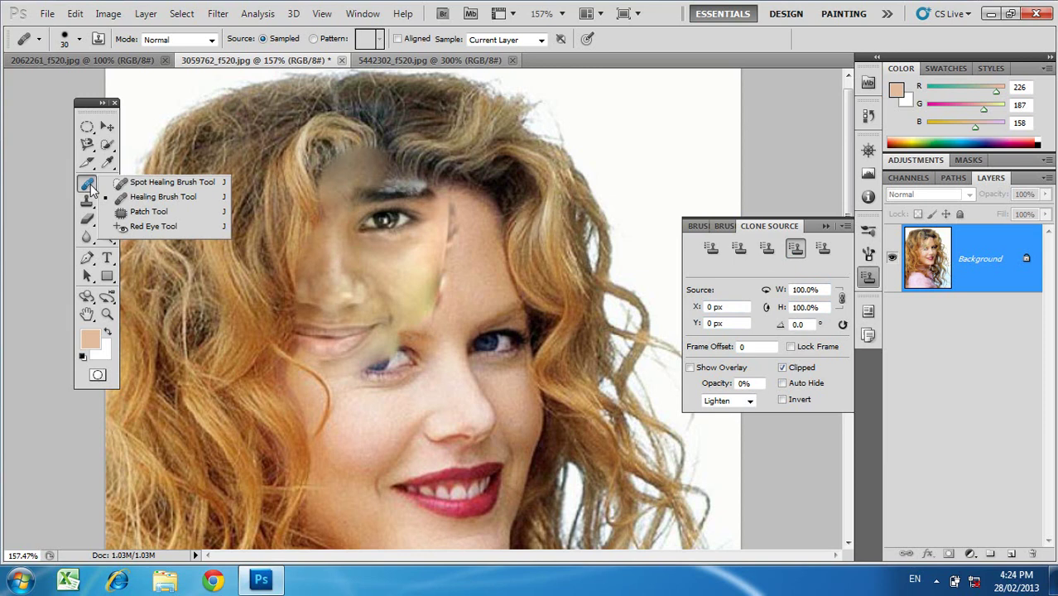
left_click(88, 202)
left_click(87, 202)
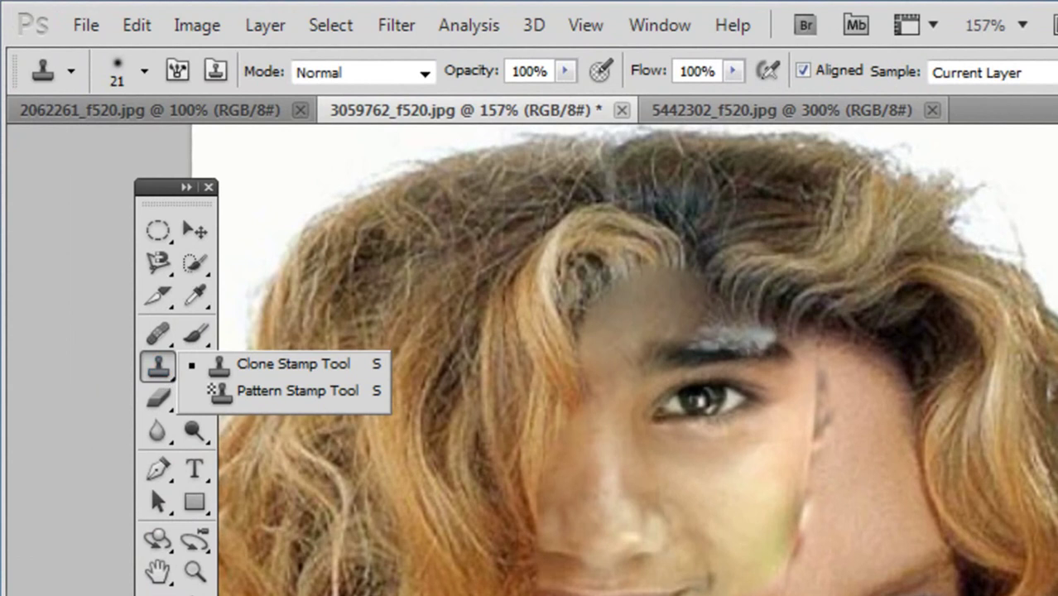
left_click(739, 330)
left_click(943, 414)
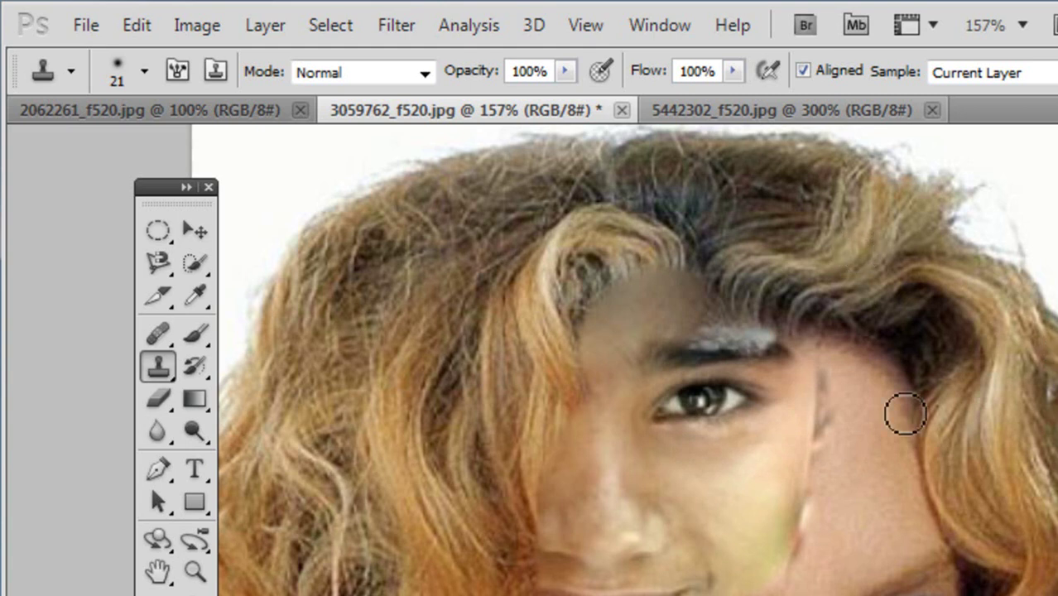
Step: Revert 3059762_f520.jpg to its saved version and switch back to the Healing Brush
key("F12")
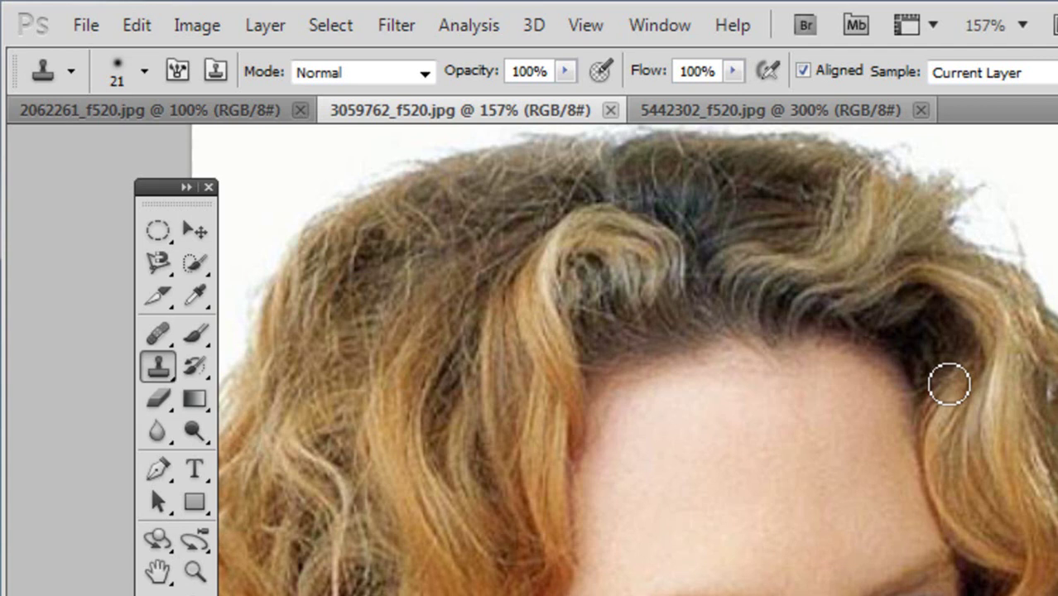
left_click(157, 333)
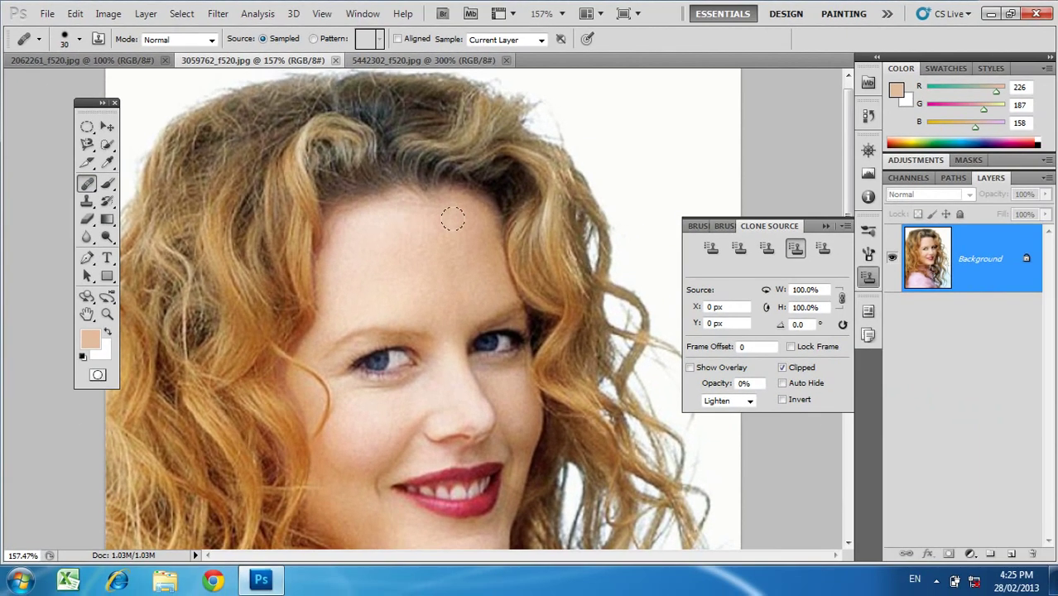